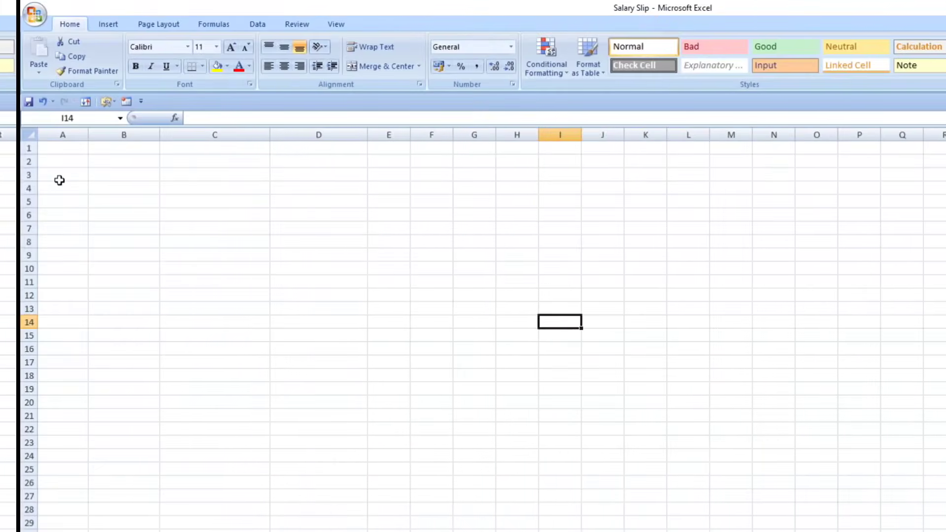
Enter the headers S.No., Emp ID and Employee Name in cells A3 to C3
click(43, 176)
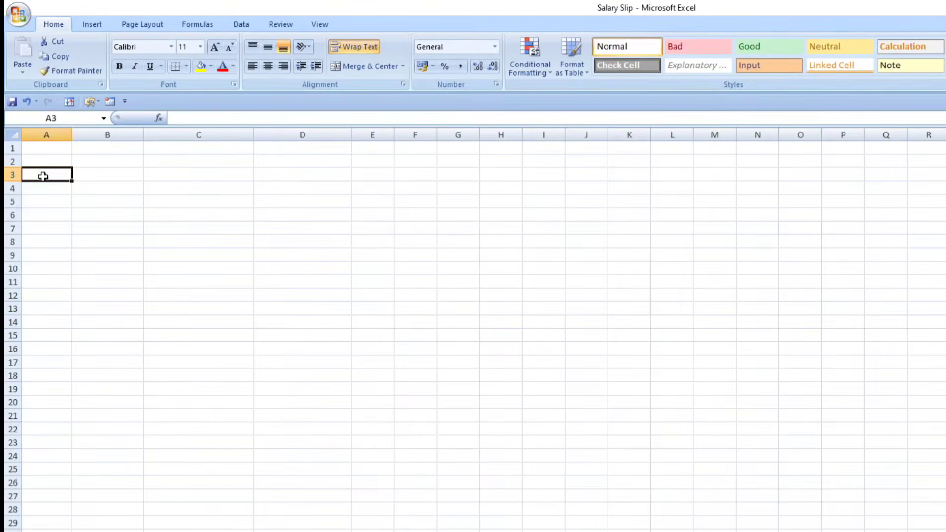
text(S.No.)
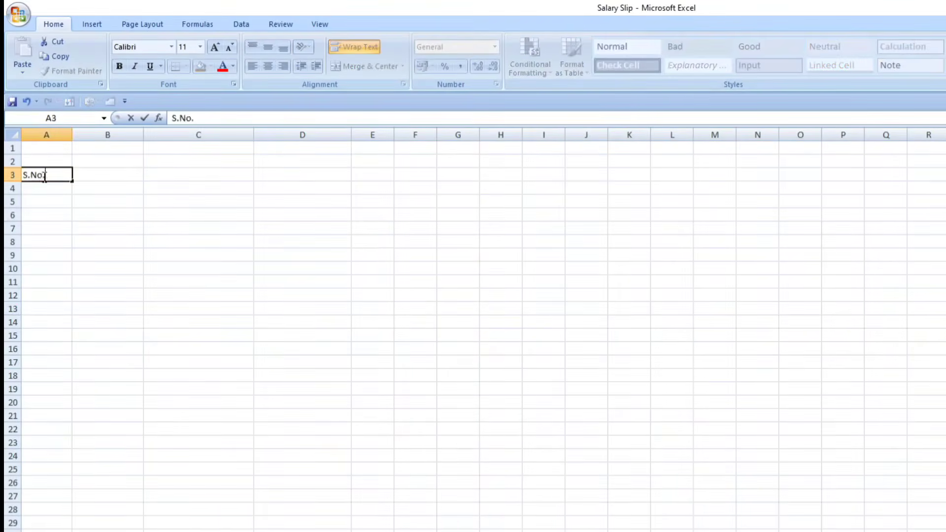
key(Tab)
text(Emp)
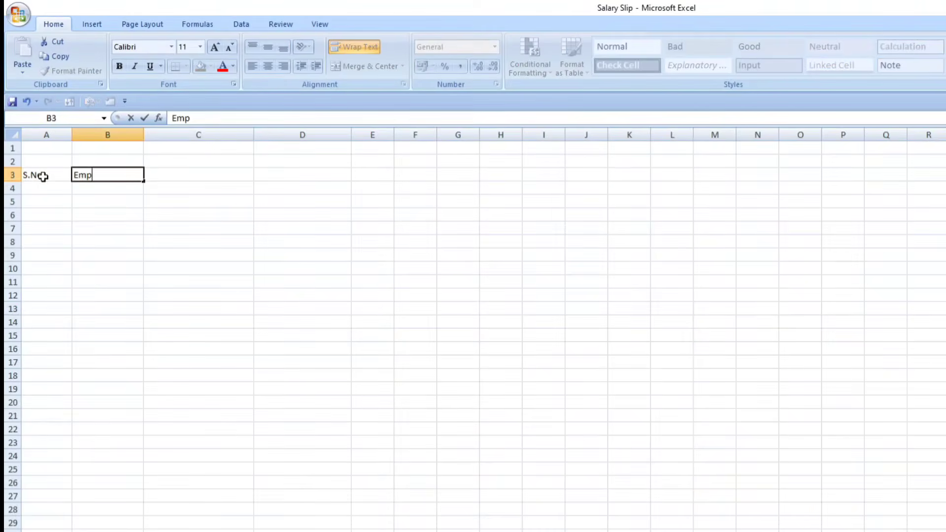
text( ID)
key(Tab)
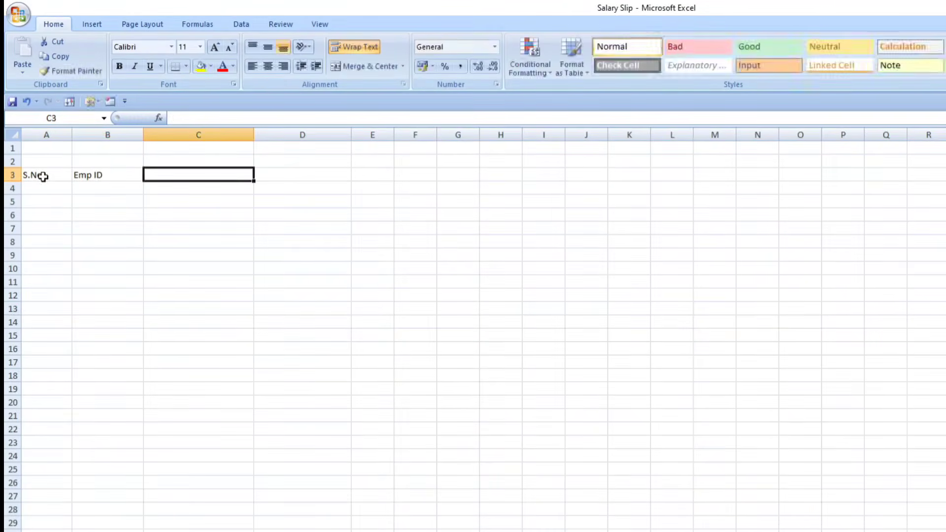
text(Employee )
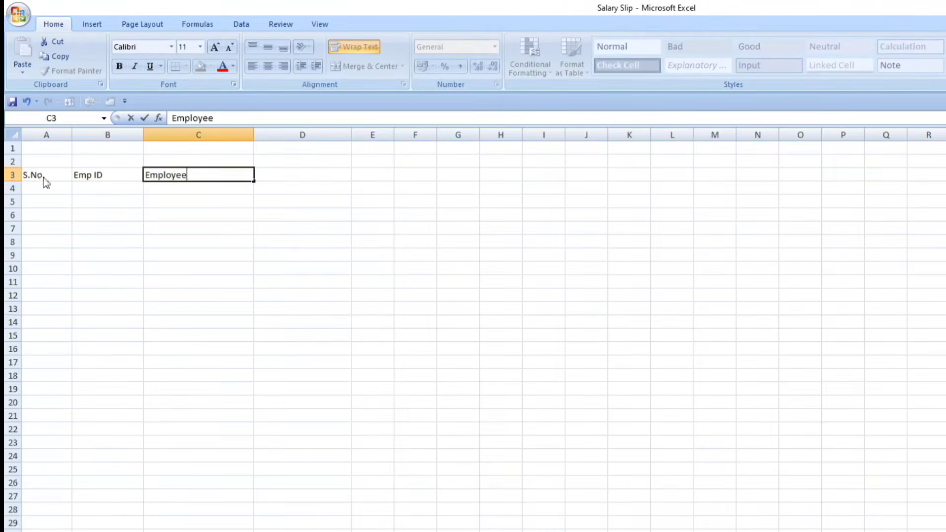
text(Name)
key(Tab)
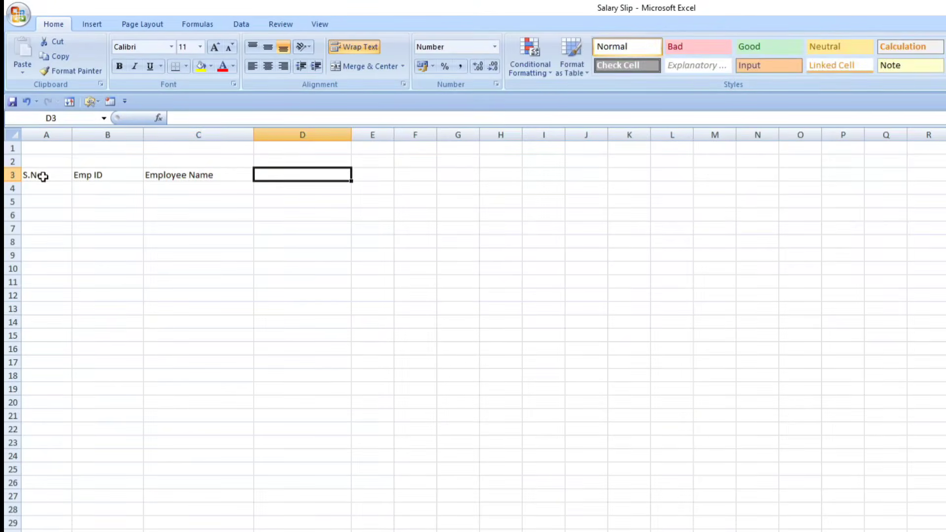
Add the headers Designation in D3 and Basic Pay in E3, and widen column E slightly
text(De)
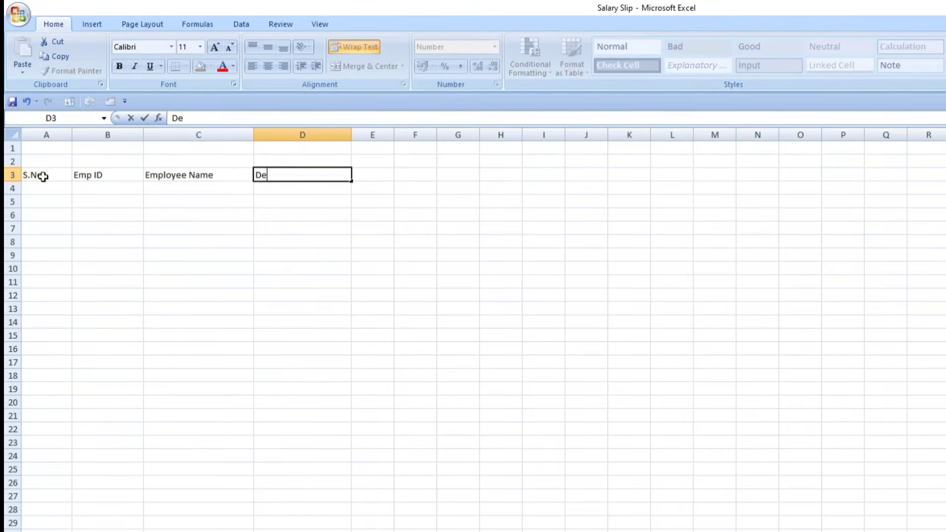
text(signation)
key(Tab)
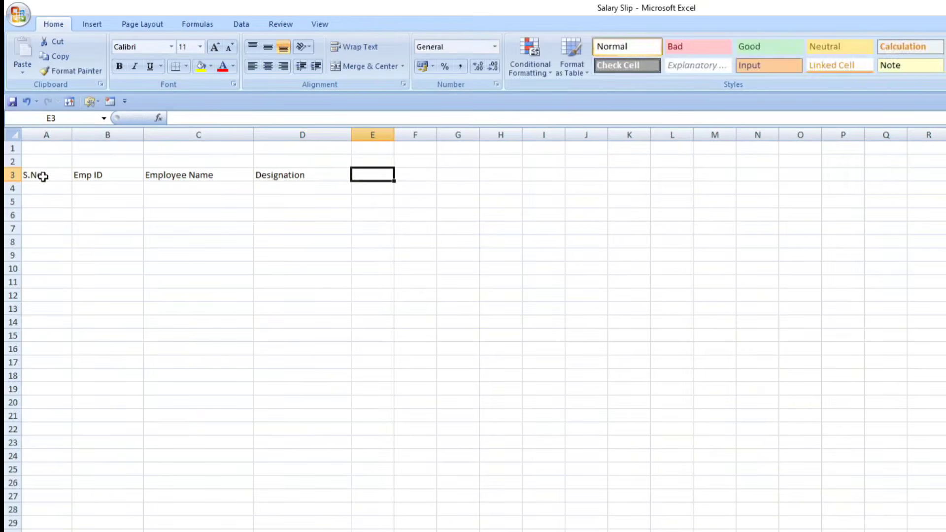
text(Basic P)
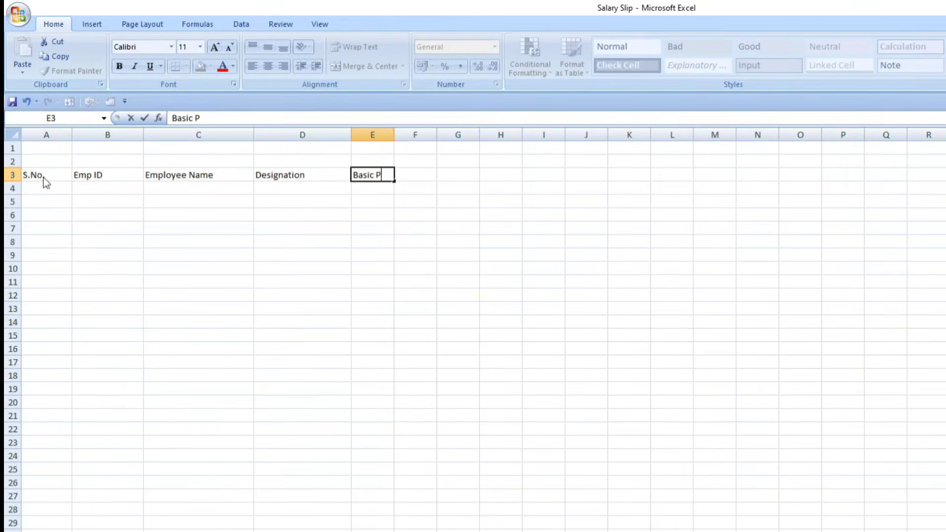
text(ay)
click(105, 206)
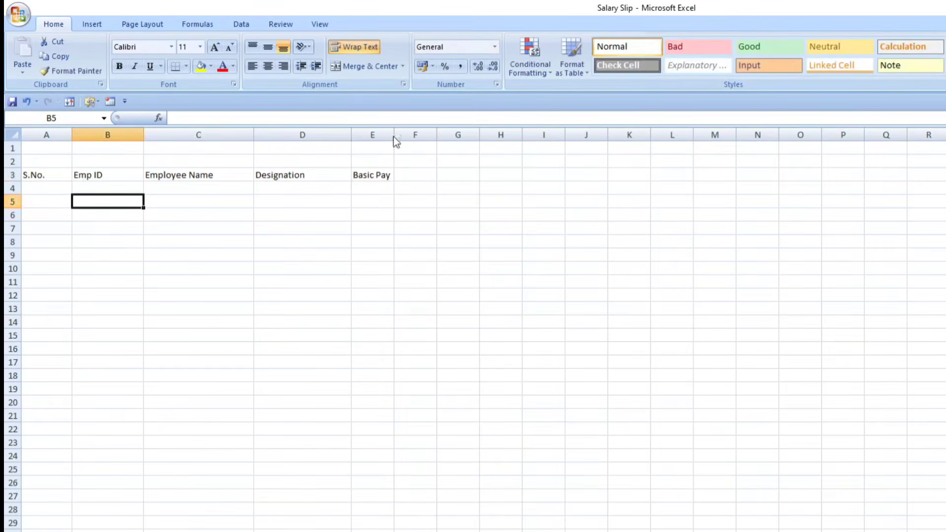
drag(396, 142, 413, 136)
Copy the employee records in A3:D12 of the source data sheet and paste them into the salary sheet starting at B4
click(155, 239)
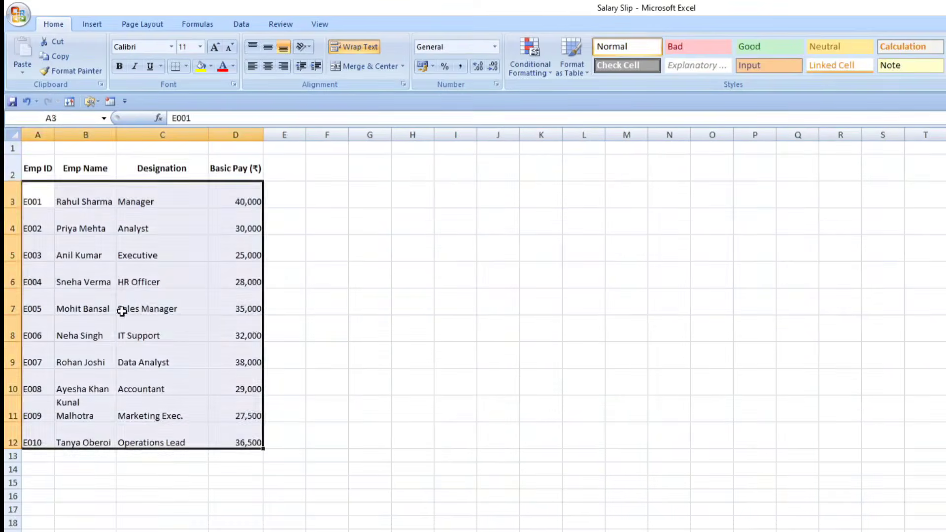
click(126, 306)
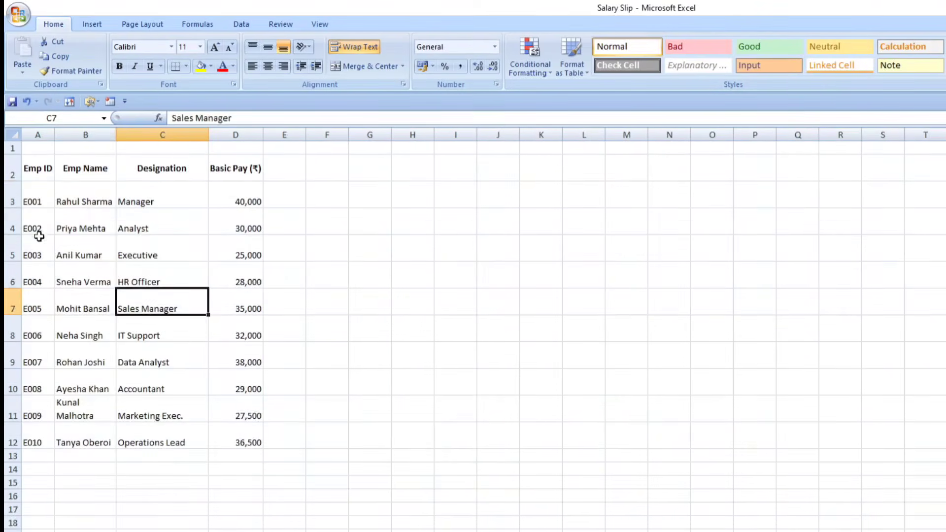
drag(32, 202, 239, 439)
key(ctrl+c)
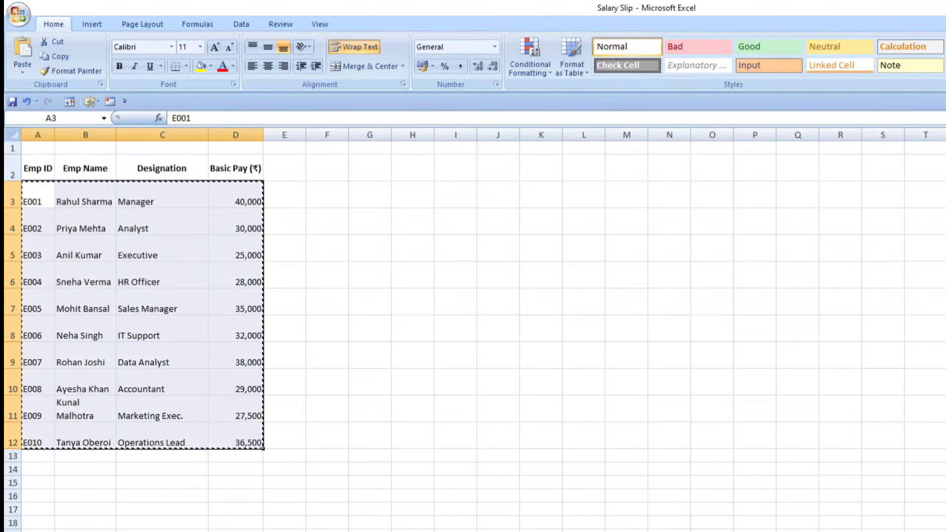
key(ctrl+Page_Up)
click(77, 188)
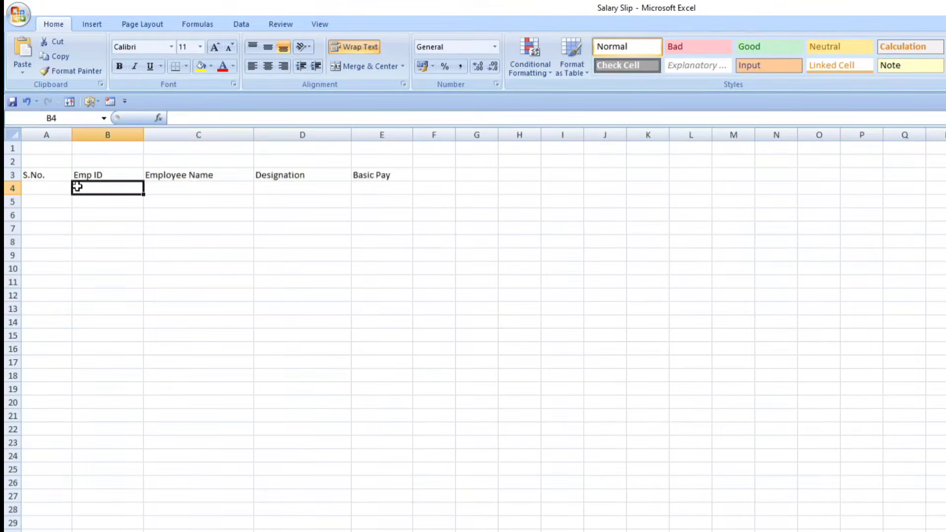
key(ctrl+v)
Fill the S.No. column with serial numbers 1 to 10 in cells A4 to A13
click(32, 191)
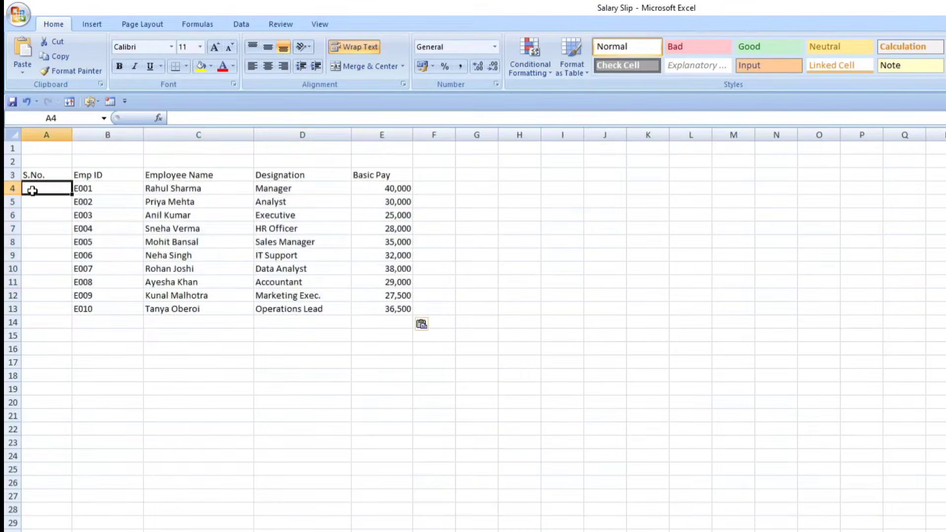
text(1)
key(Return)
text(2)
click(53, 255)
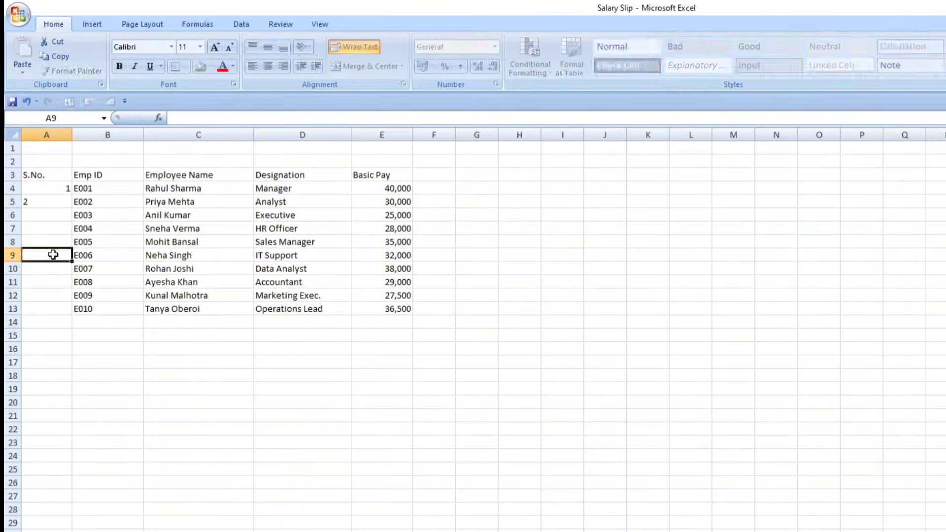
drag(58, 190, 74, 316)
click(123, 389)
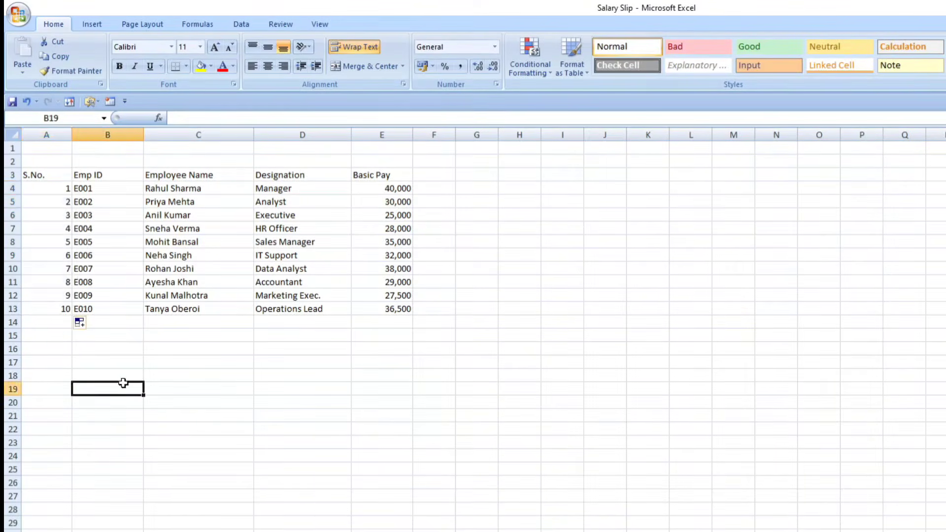
Narrow columns A through E so that each fits its contents closely
drag(72, 133, 46, 133)
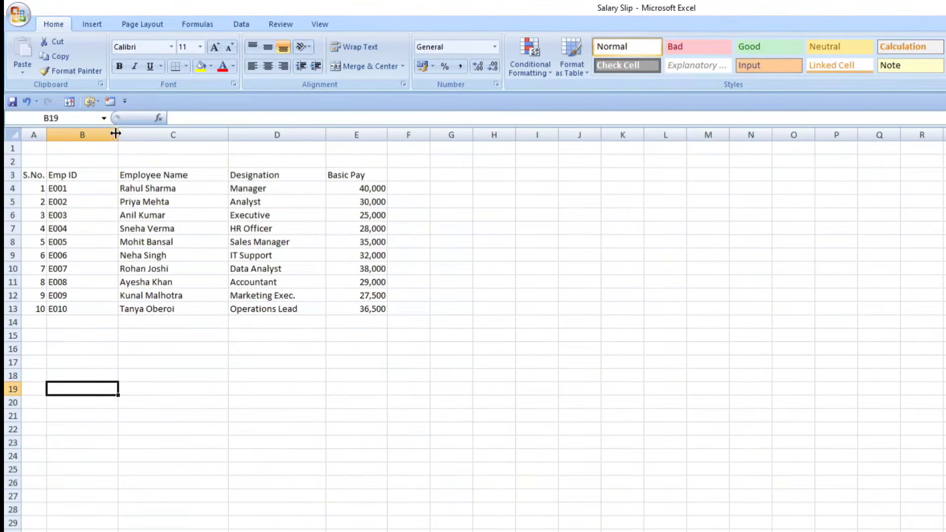
drag(119, 133, 92, 131)
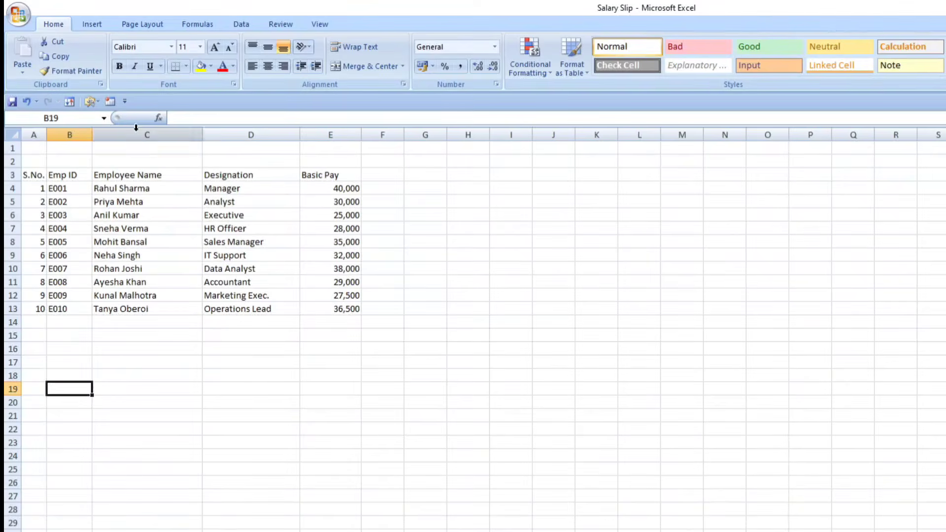
drag(202, 134, 175, 134)
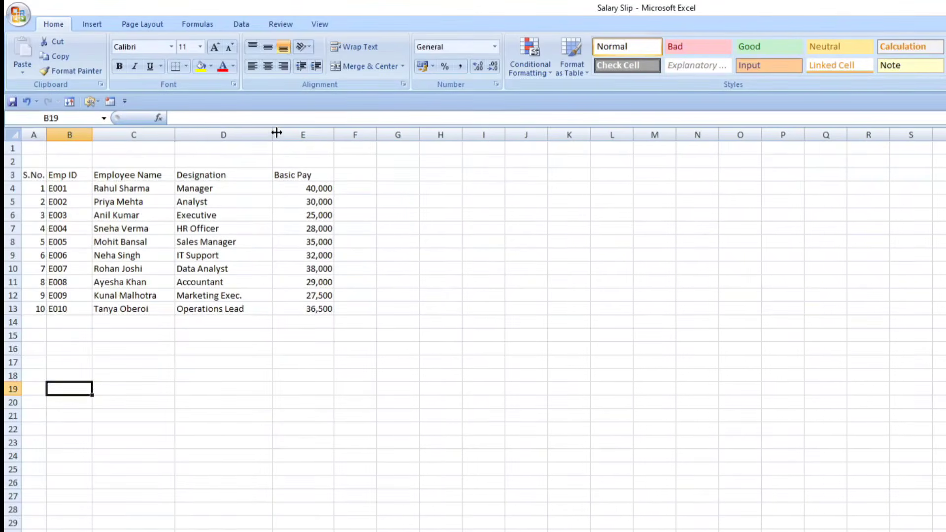
drag(274, 134, 257, 134)
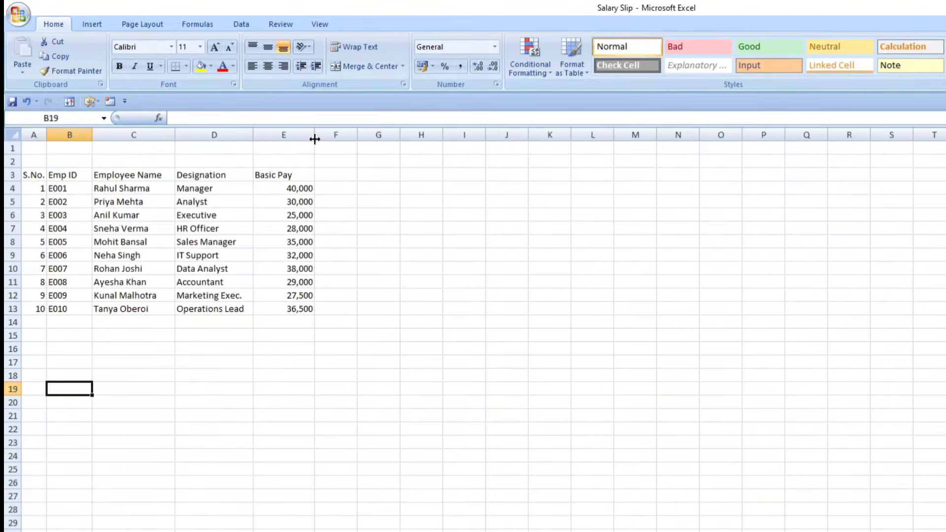
drag(313, 136, 299, 132)
click(467, 244)
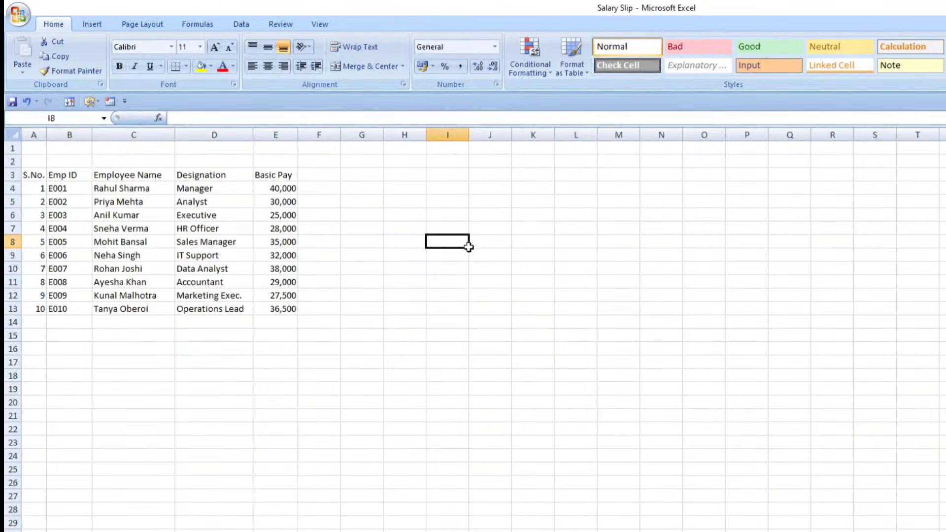
Increase the height of table rows 3 to 13 evenly
click(13, 174)
drag(13, 175, 12, 310)
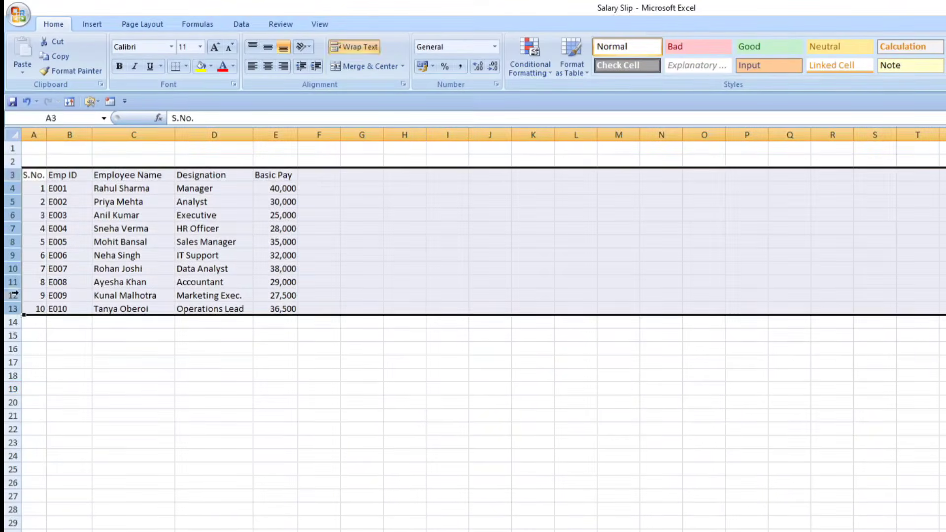
drag(15, 193, 11, 205)
click(196, 290)
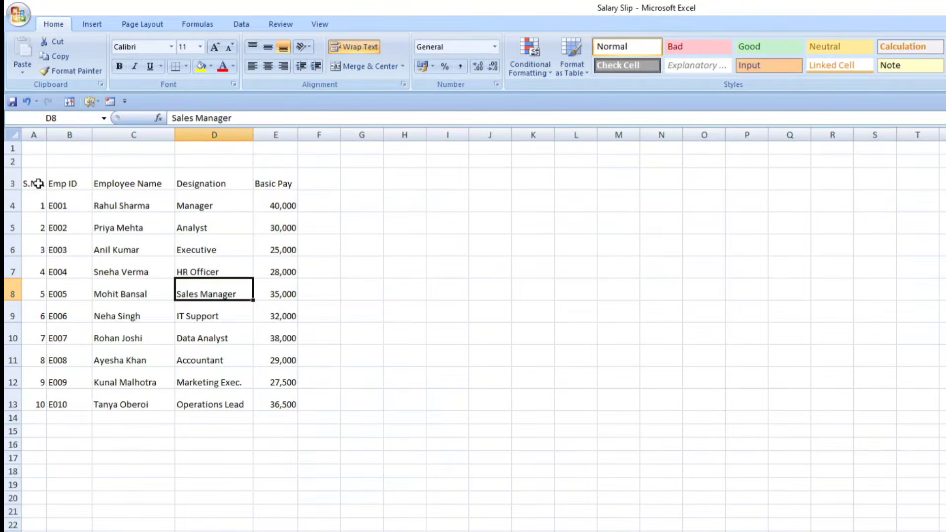
Add the allowance headers DA (55%) in F3 and HRA (20%) in G3
click(315, 179)
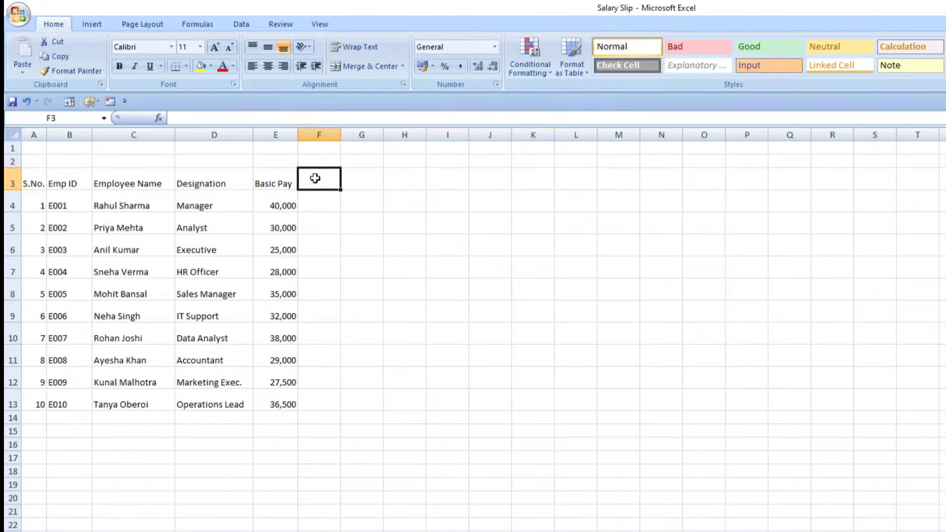
text(DA)
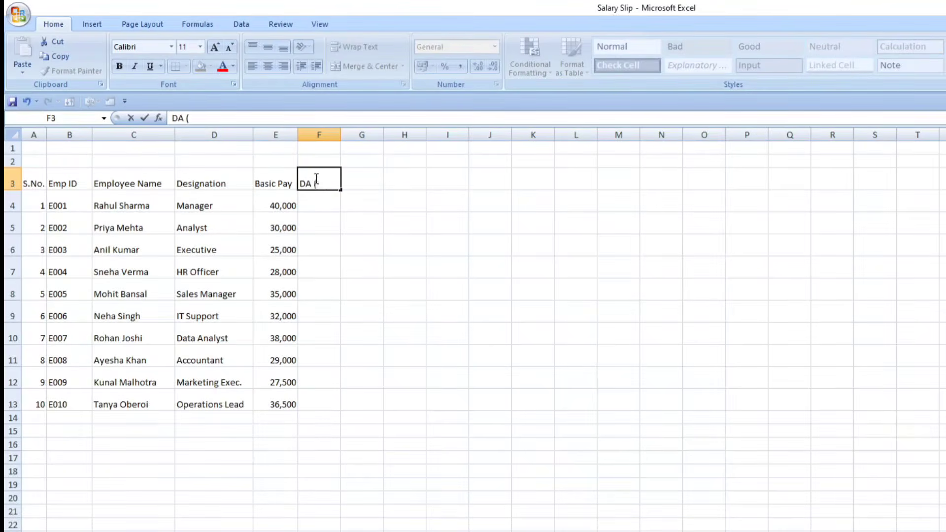
text( (55%)
key(Tab)
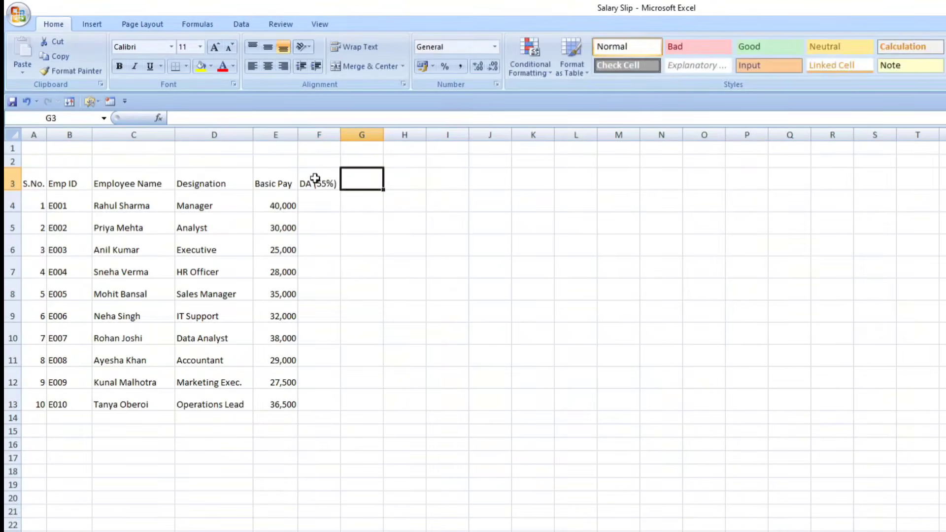
text(HRA (2)
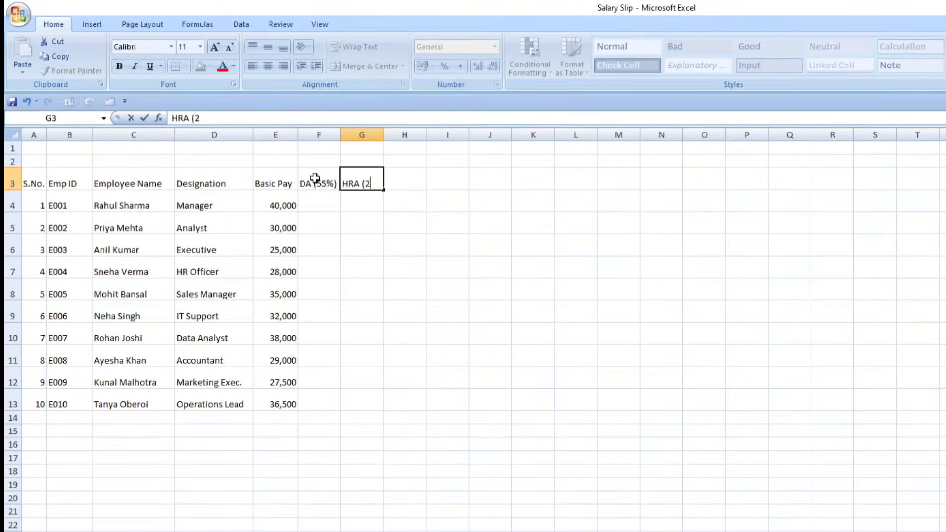
text(0%))
key(Tab)
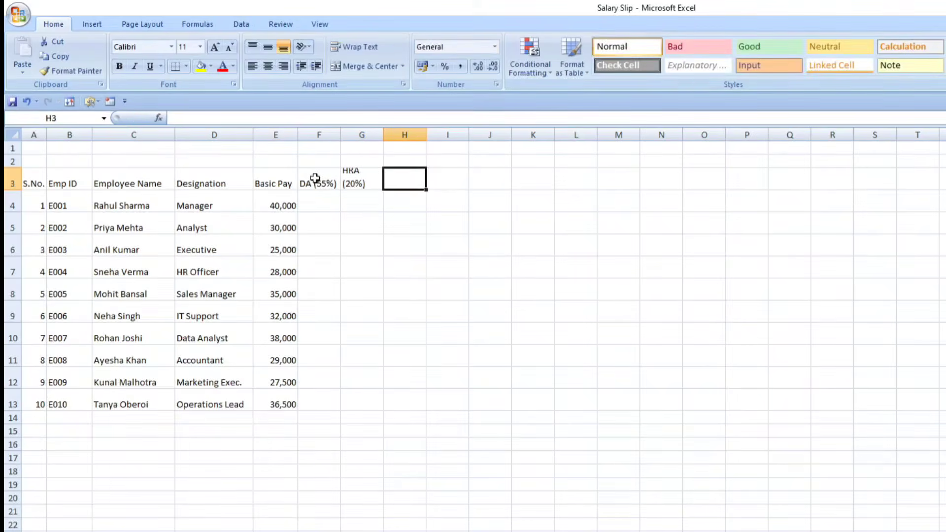
Add the headers TA in H3 and MA in I3, and widen column G to fit its header on one line
text(TA)
key(Tab)
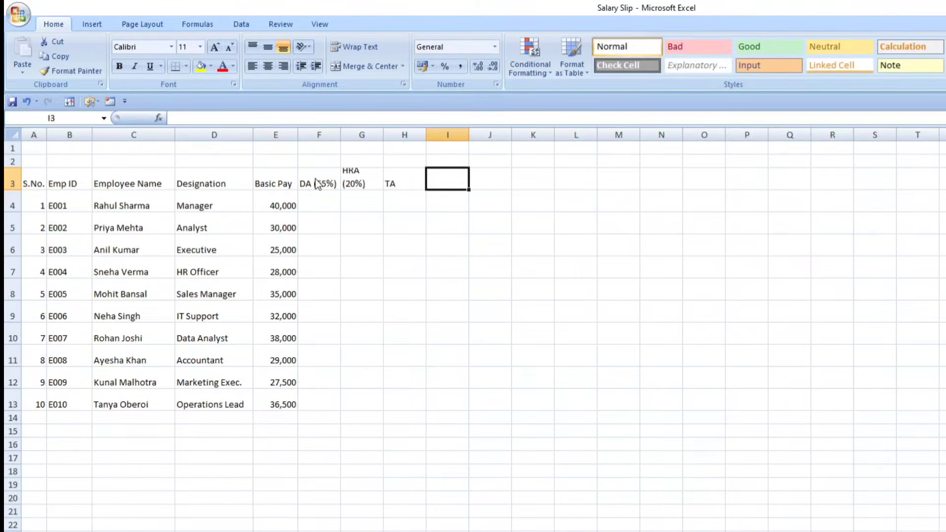
text(MA)
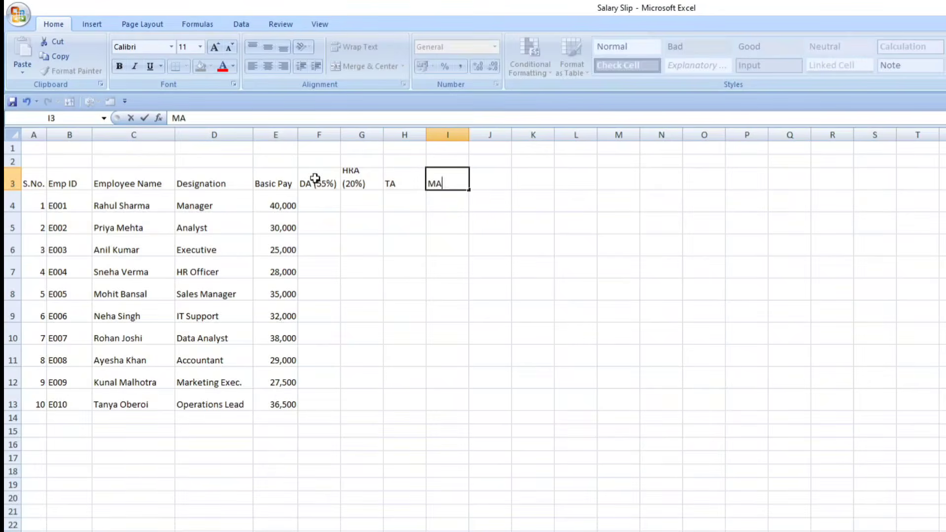
click(377, 134)
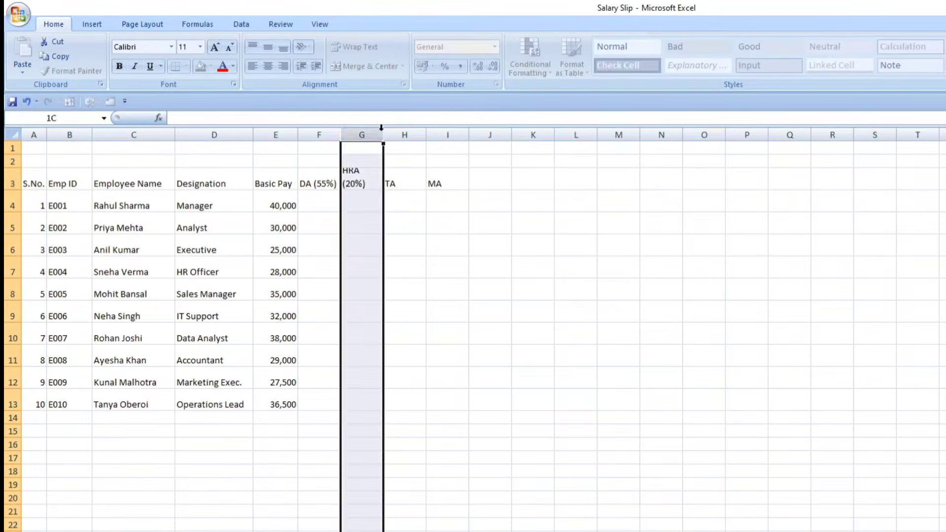
drag(384, 134, 399, 138)
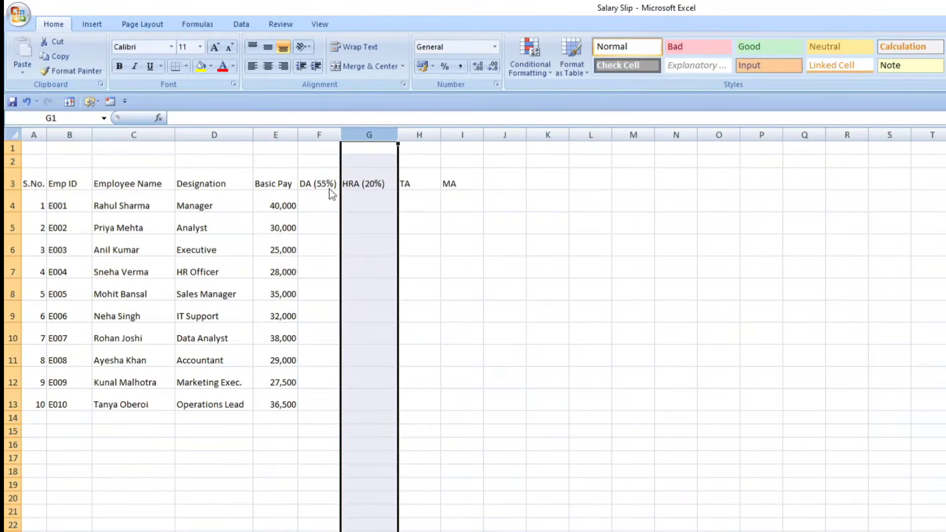
Enter =ROUND(E4*0.55,0) in F4 for the DA and fill the formula down to F13
click(313, 202)
text(=)
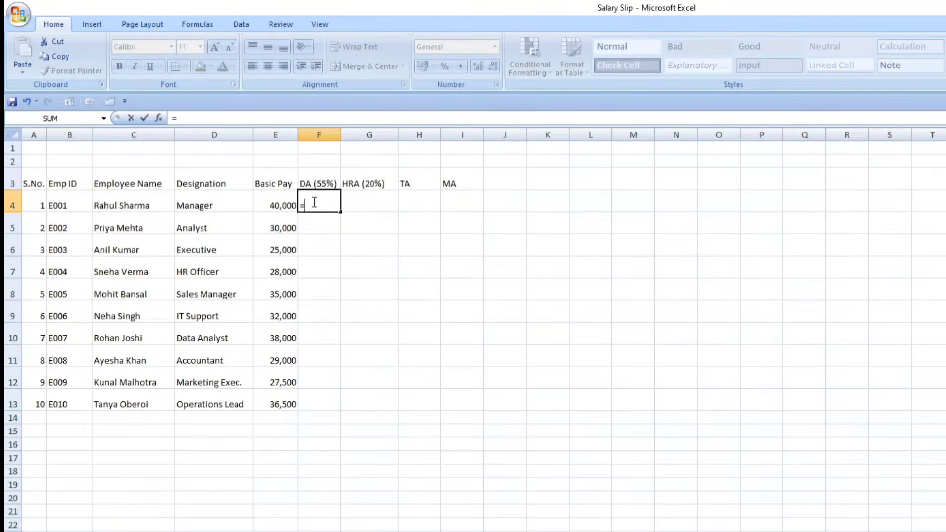
click(270, 207)
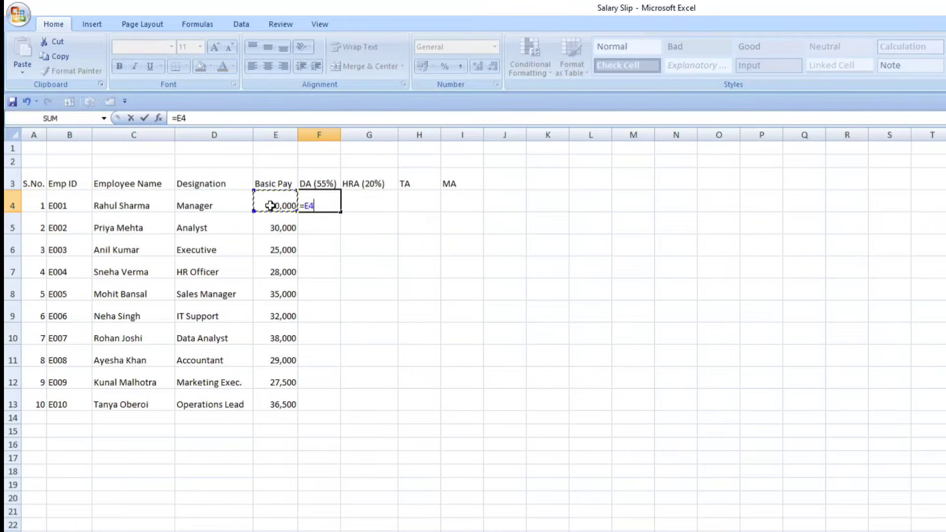
key(BackSpace)
key(BackSpace)
text(RO)
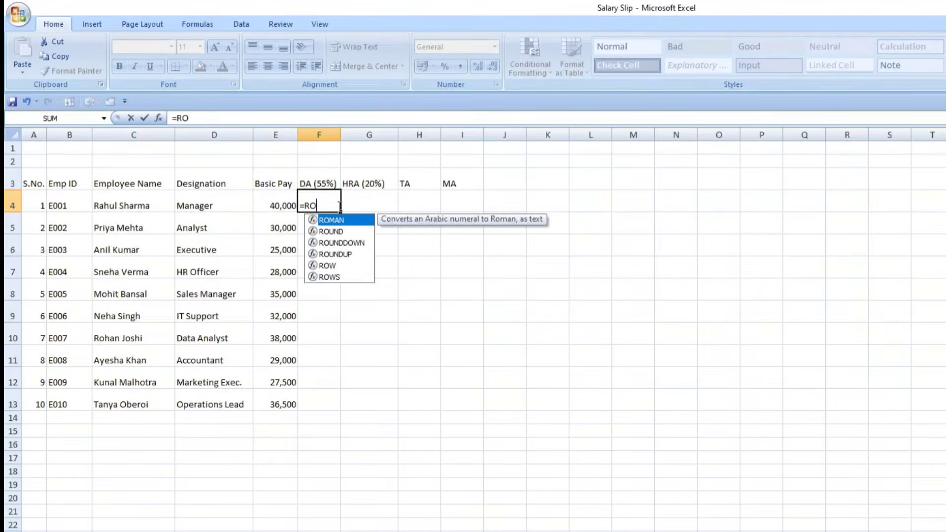
text(und)
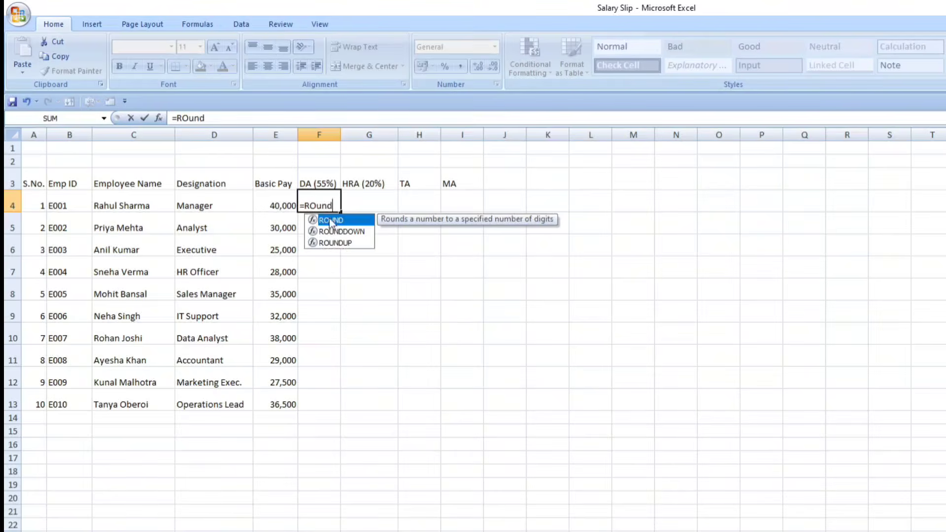
double_click(329, 220)
click(263, 202)
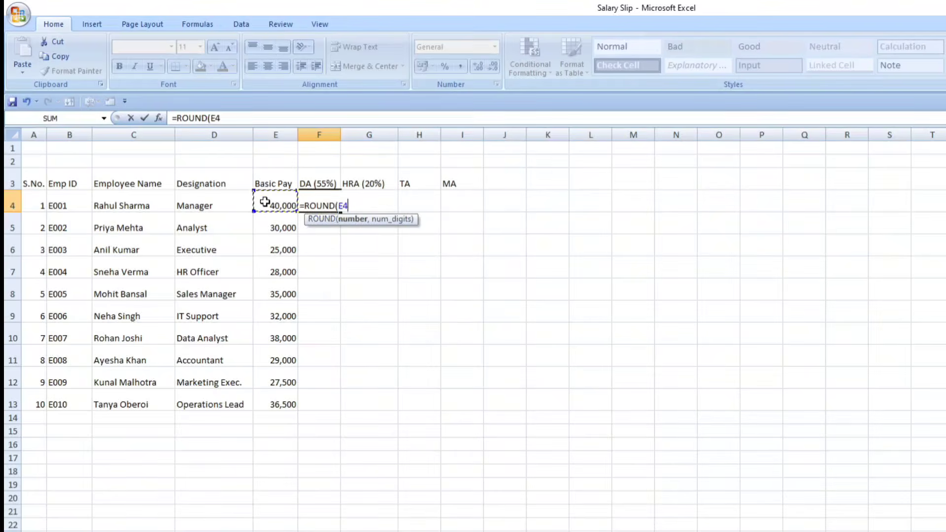
text(*0.55,0)
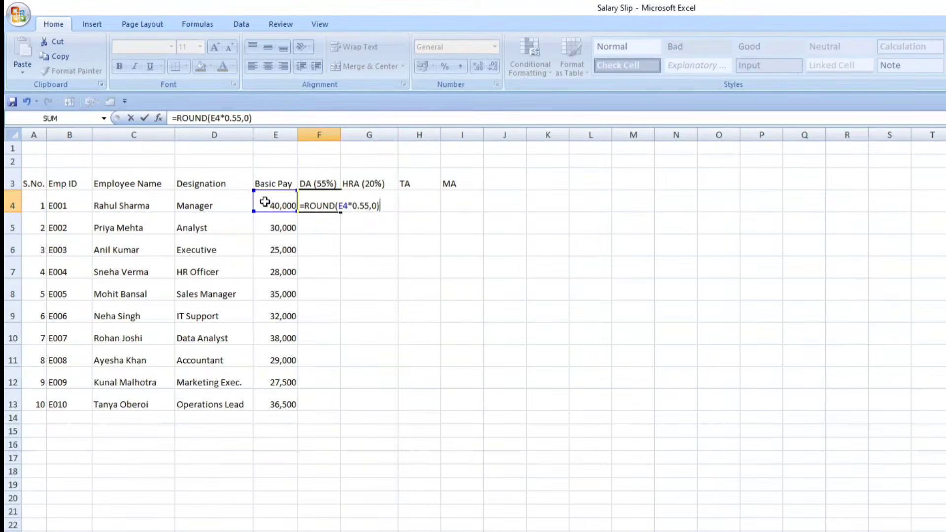
key(Return)
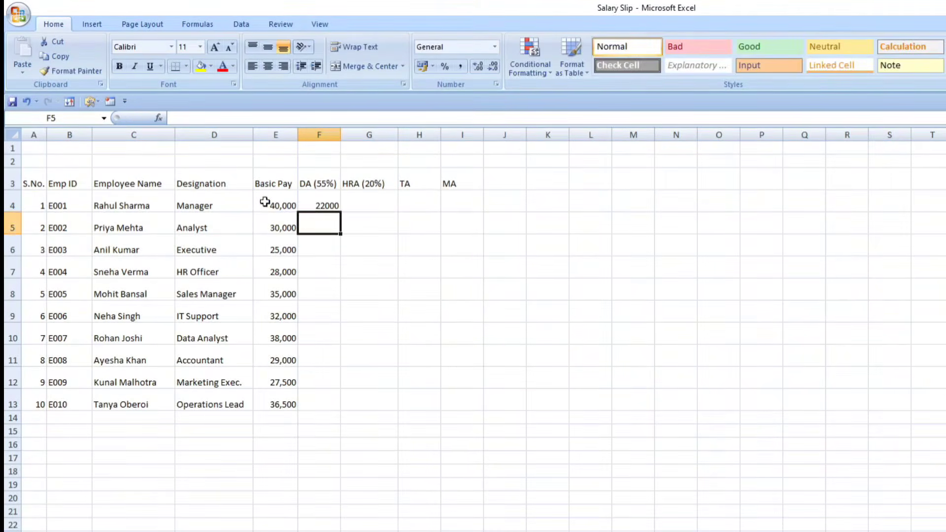
click(326, 203)
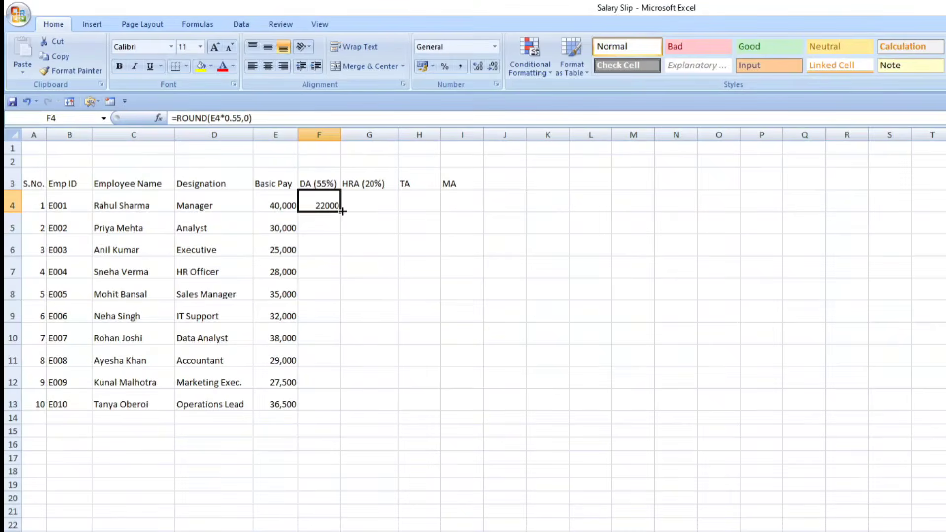
double_click(342, 211)
Copy the DA formula from F4 into G4 with its multiplier changed to 0.20, and fill the result down to G13
click(336, 206)
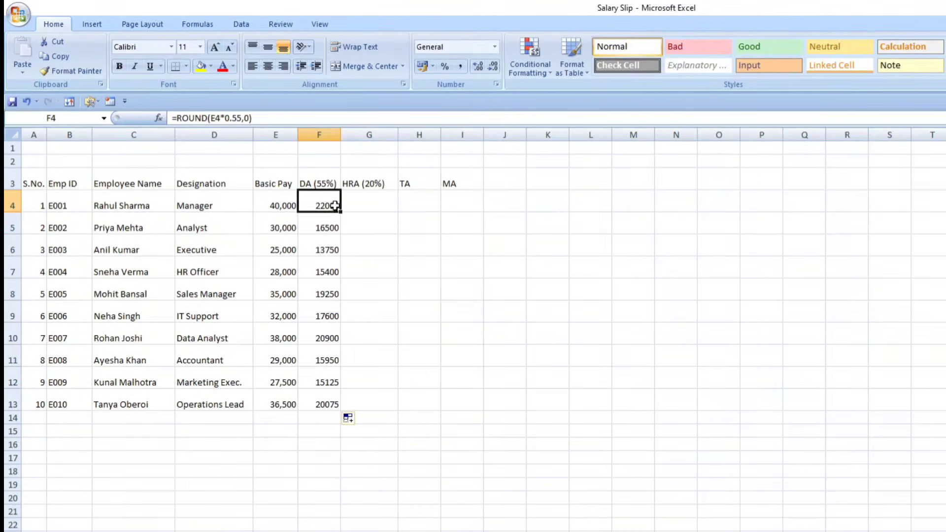
drag(351, 213, 372, 206)
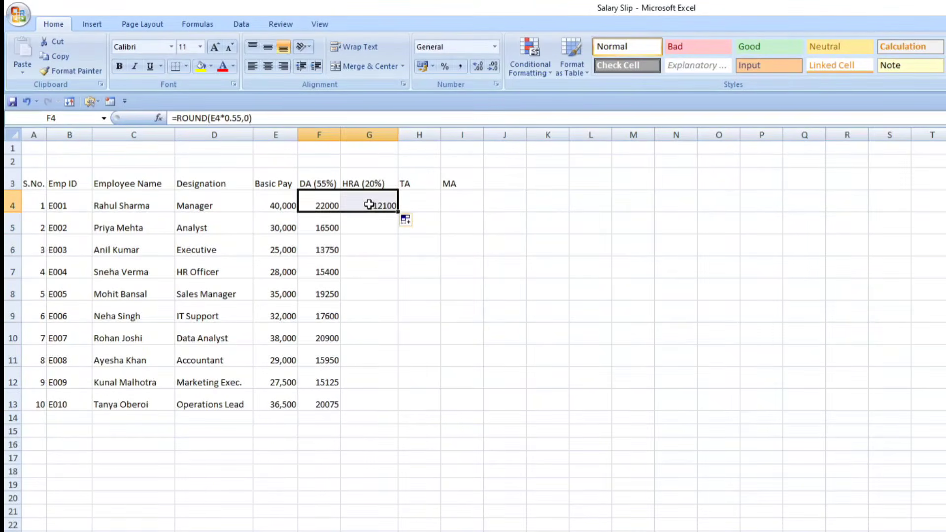
click(372, 206)
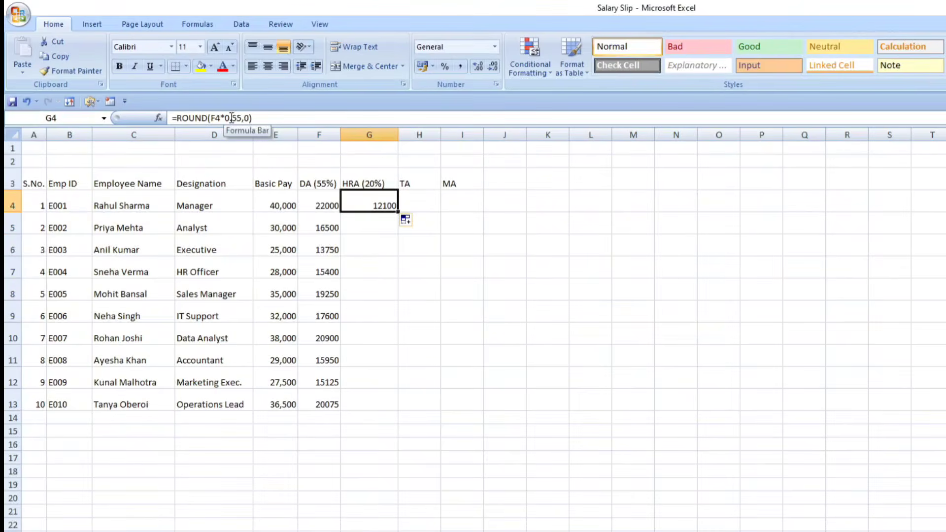
drag(234, 118, 241, 119)
text(20)
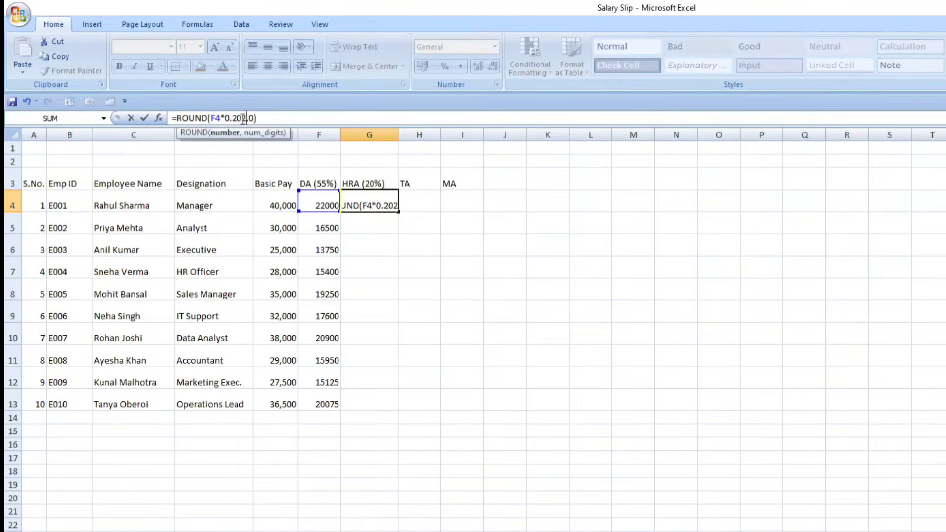
key(Return)
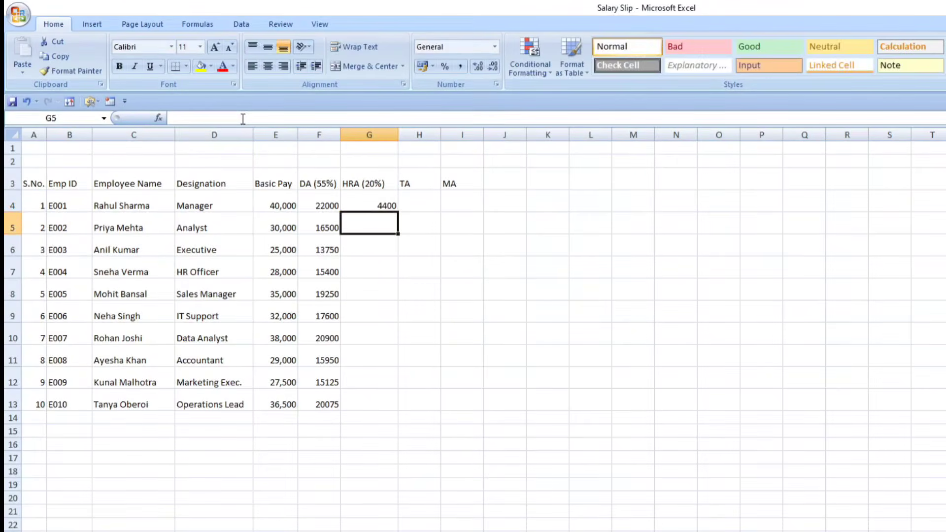
click(359, 200)
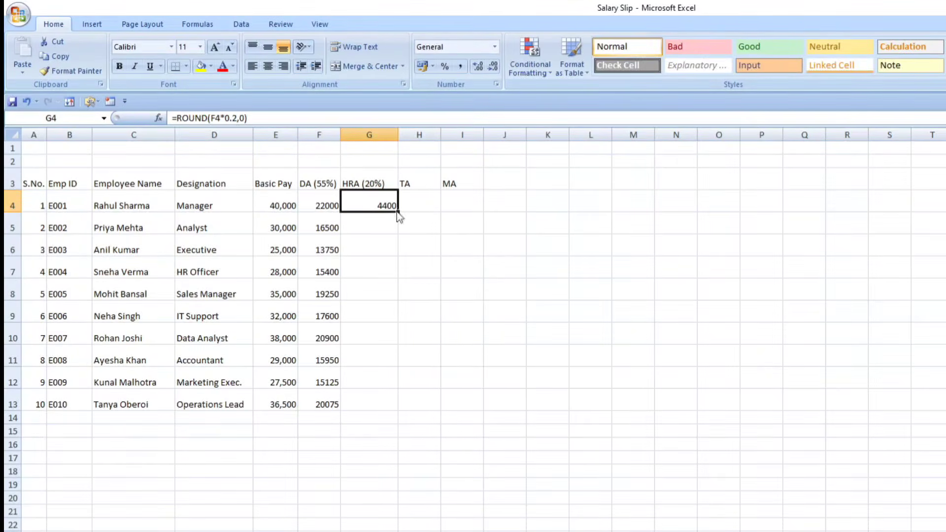
drag(397, 212, 393, 408)
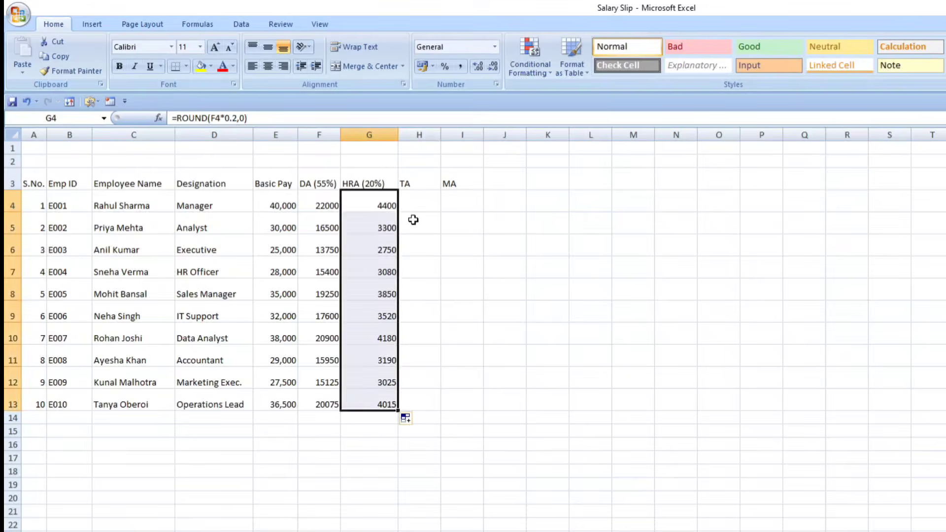
Enter 1000 as the TA in H4 and 300 as the MA in I4
click(411, 206)
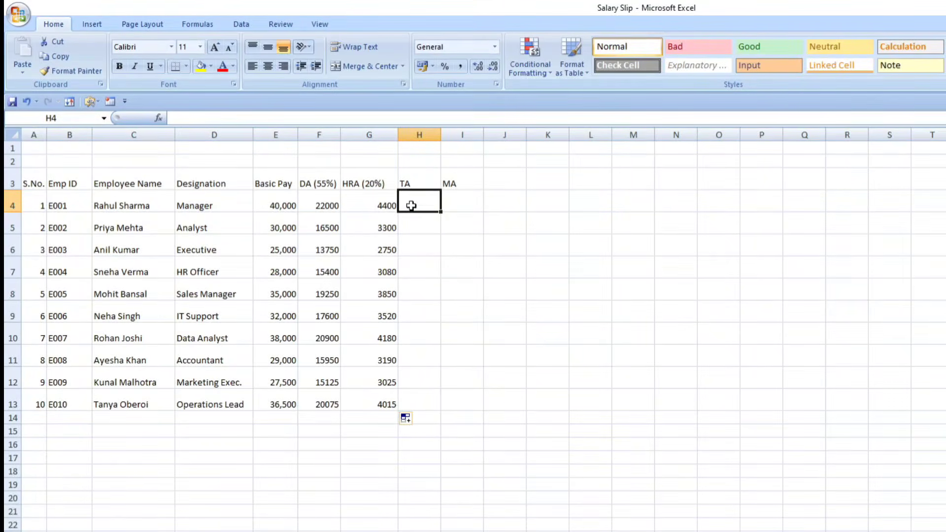
text(100)
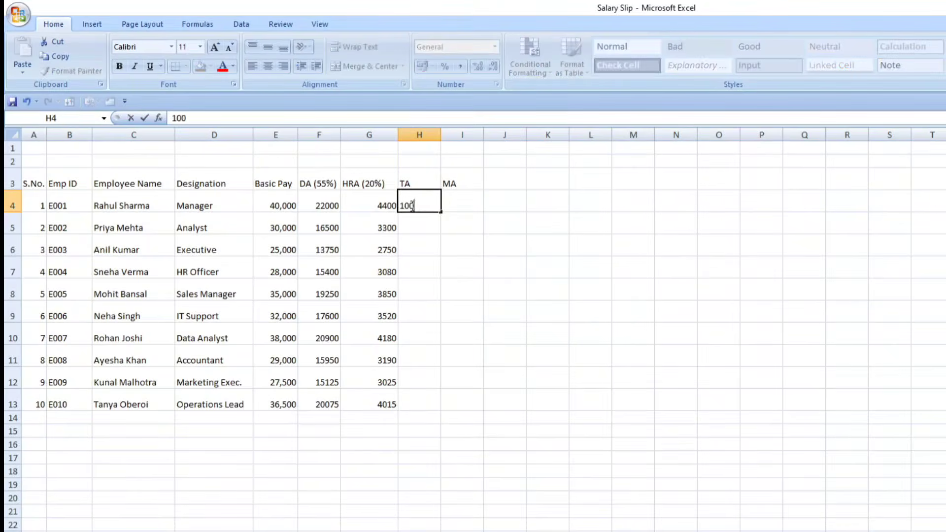
text(0)
click(448, 206)
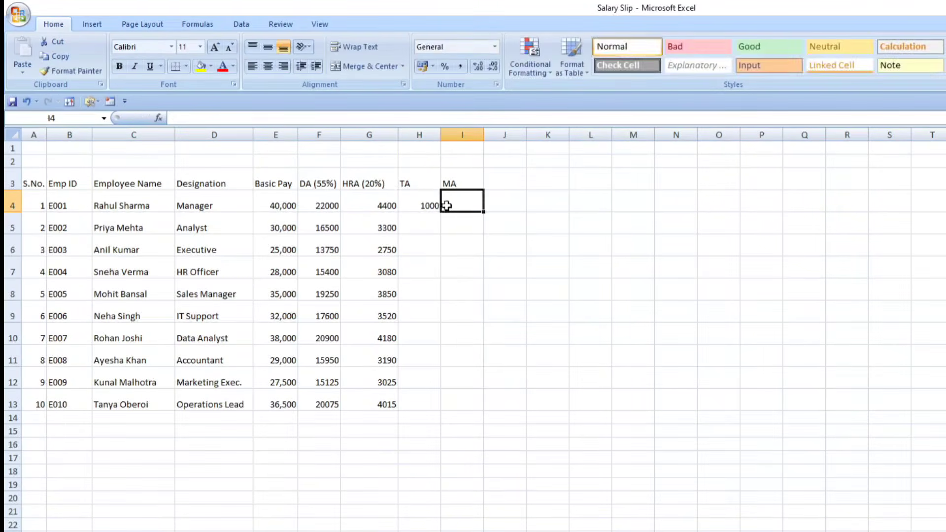
text(300)
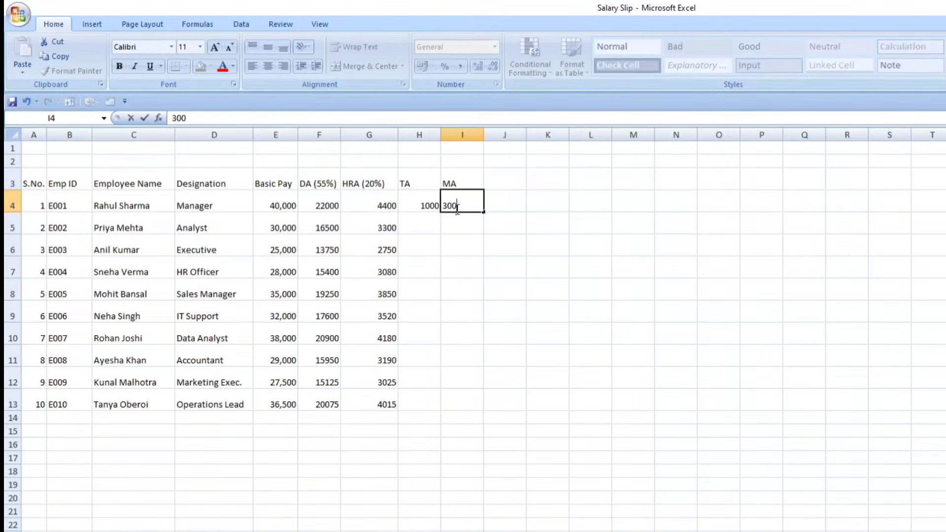
click(490, 265)
Fill the TA and MA amounts from H4:I4 down to row 13
click(433, 202)
drag(434, 202, 458, 404)
click(577, 364)
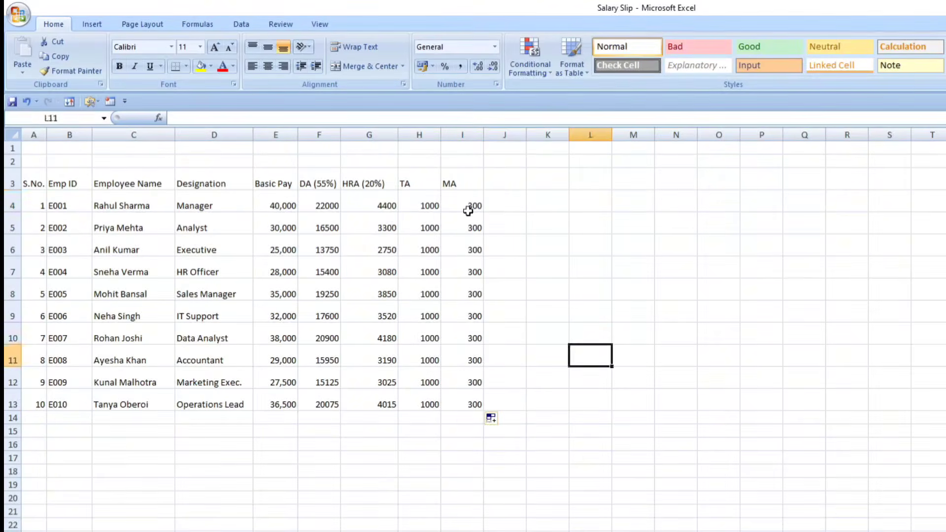
Add the header Gross in J3 and begin a SUM formula in J4
click(501, 175)
text(Gross)
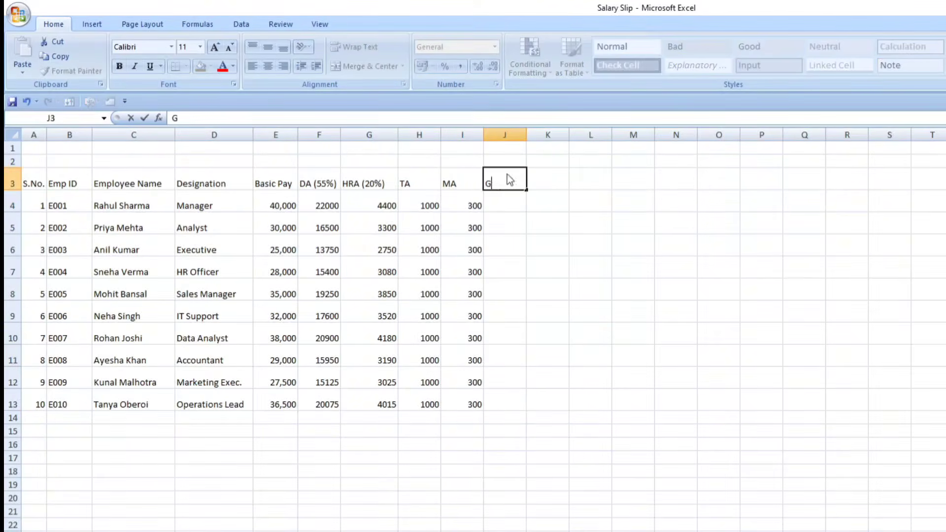
click(508, 205)
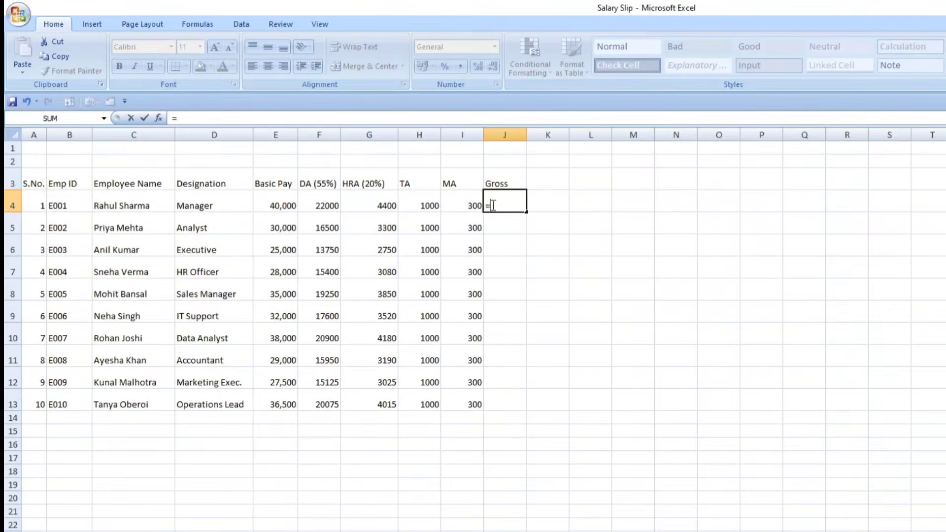
text(SUM)
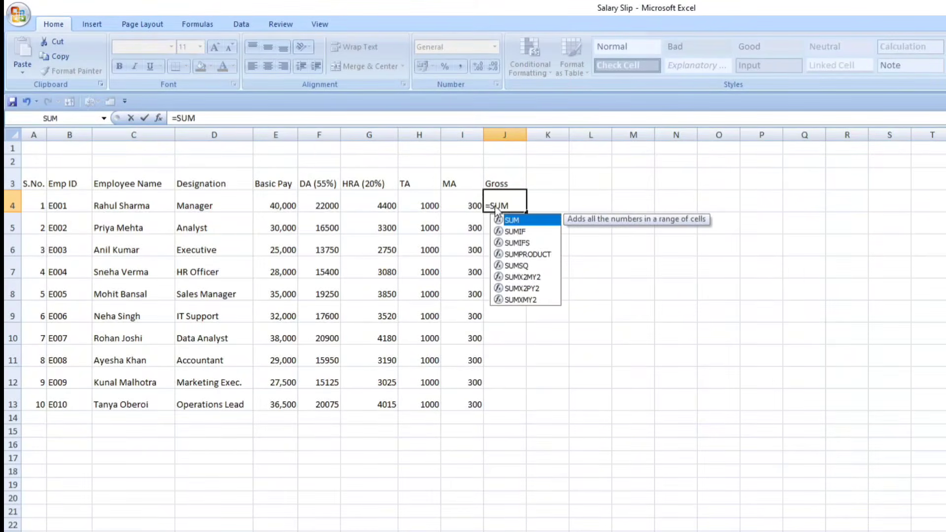
double_click(515, 221)
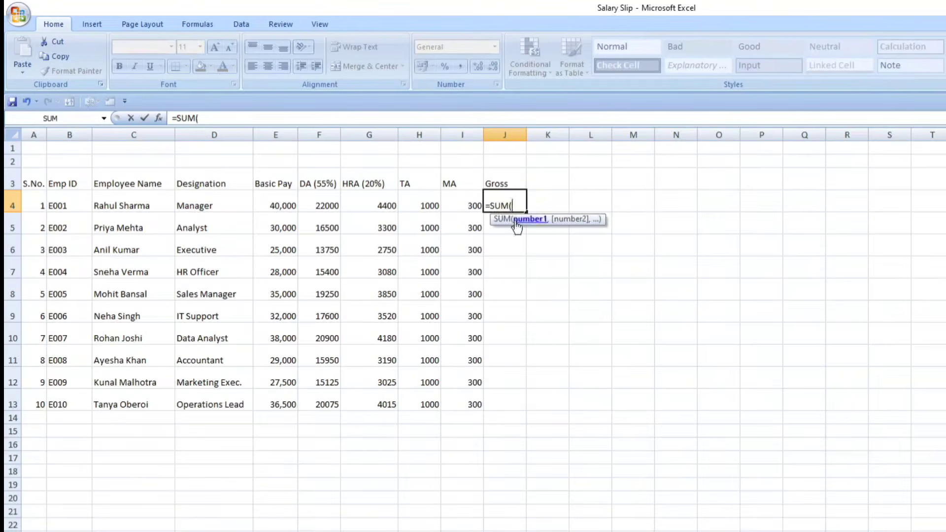
click(288, 206)
text(:H))
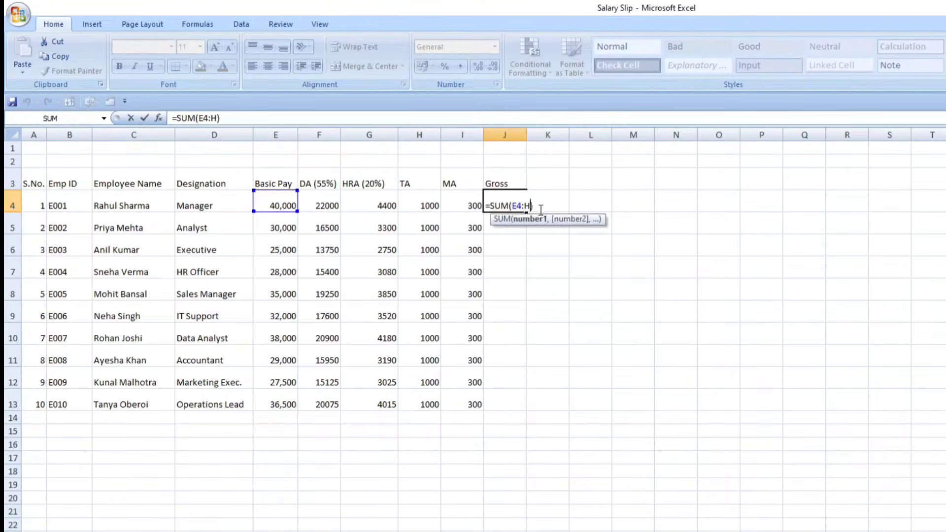
key(BackSpace)
key(BackSpace)
key(BackSpace)
key(BackSpace)
key(BackSpace)
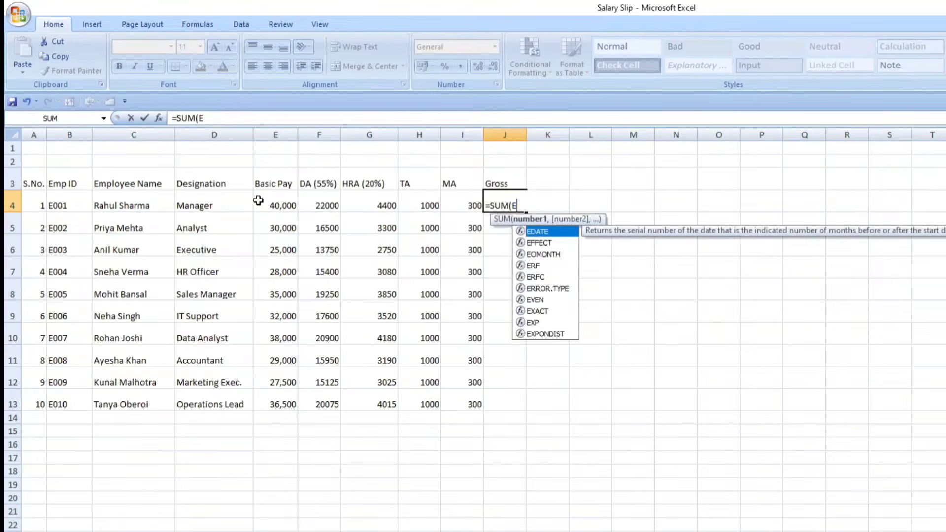
Complete the gross formula in J4 as =SUM(E4:I4) and fill it down to J13
click(277, 201)
drag(277, 201, 450, 200)
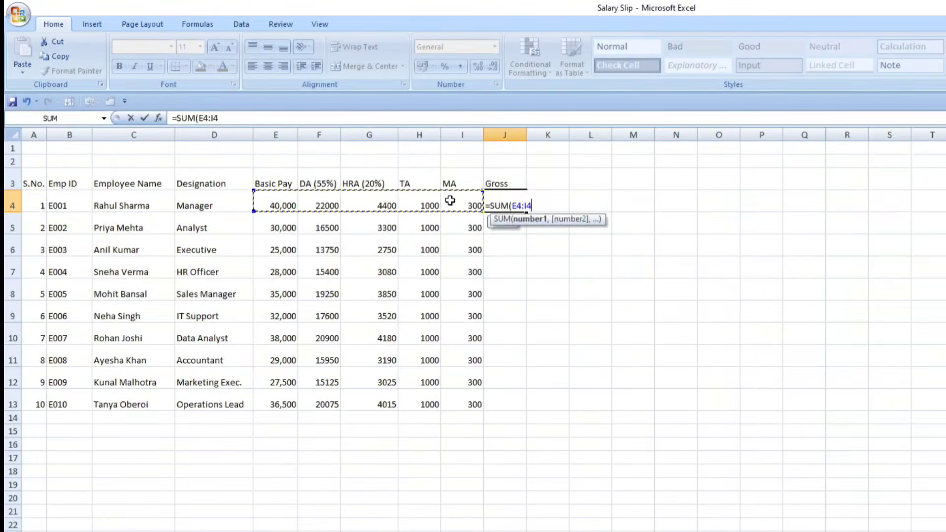
text())
key(Return)
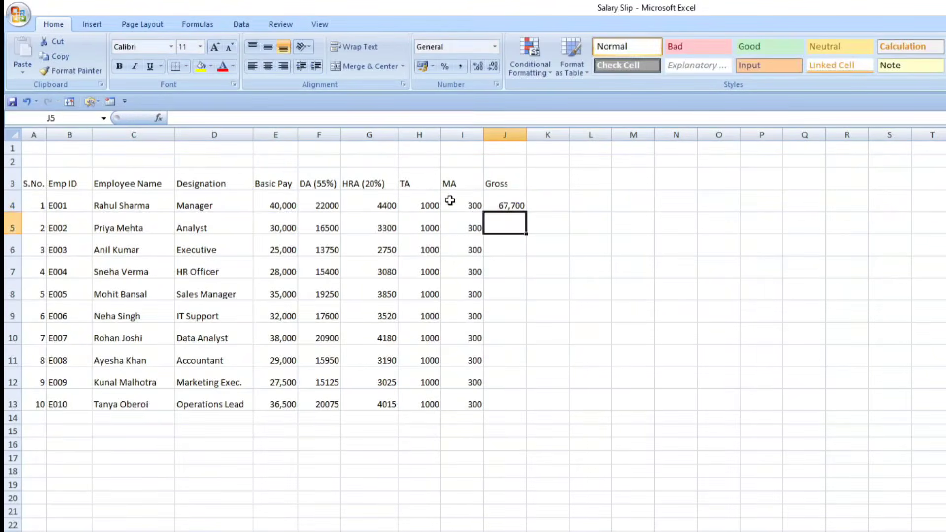
click(500, 202)
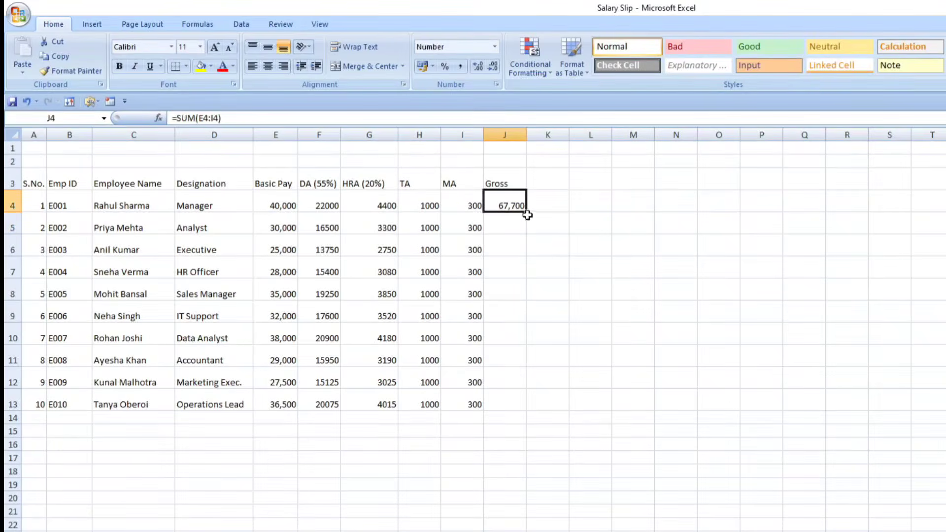
double_click(526, 213)
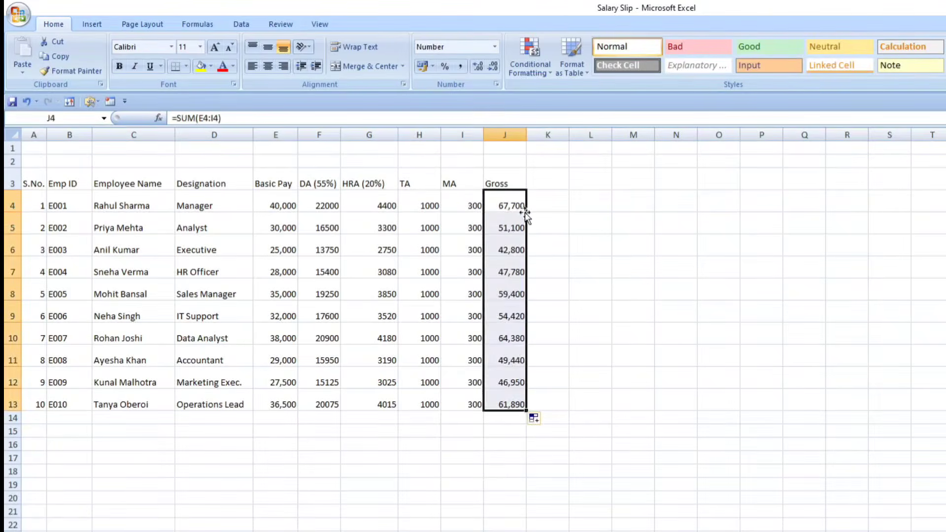
click(659, 306)
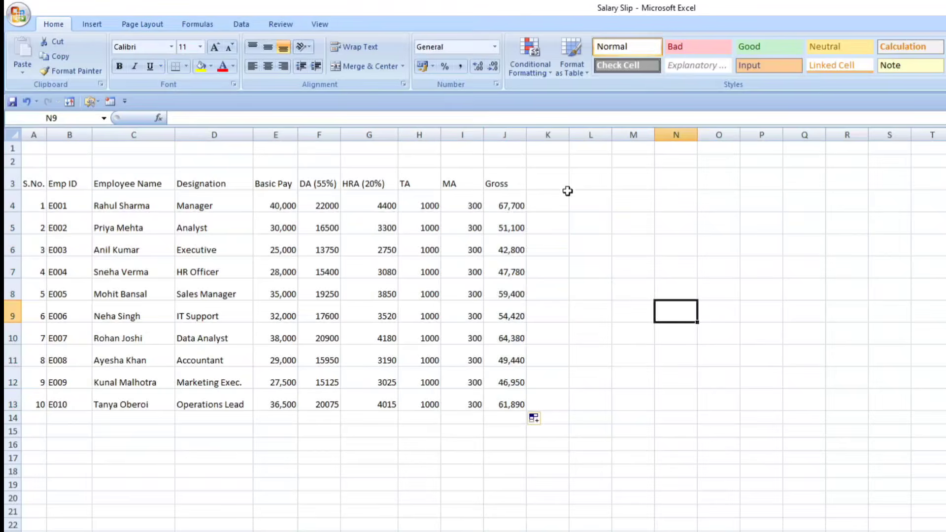
Add the header NPS/EPF(10%) in K3 and widen column K to fit it on one line
click(553, 181)
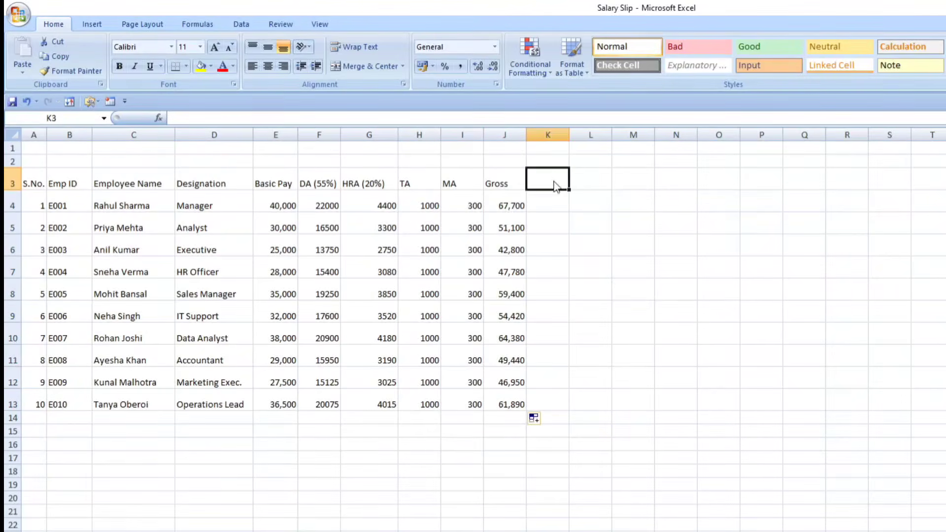
text(NPS/EPE)
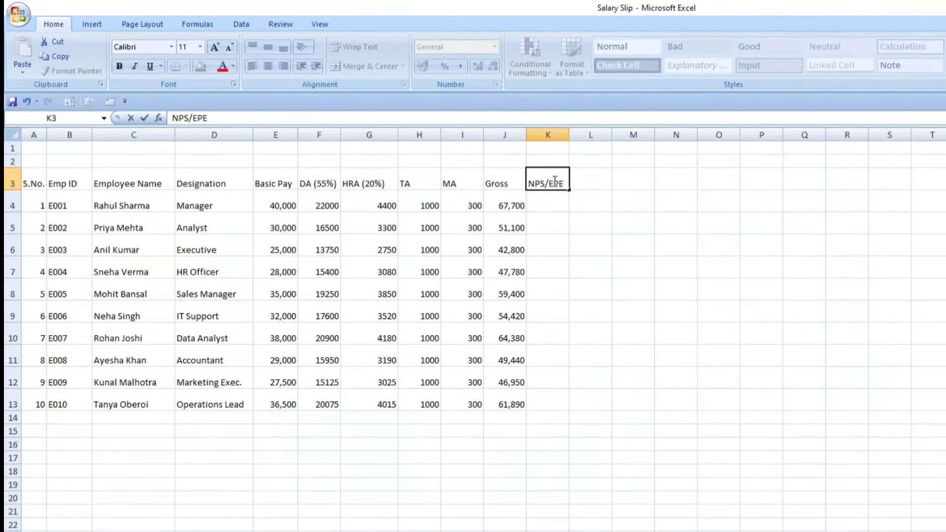
key(BackSpace)
text(F(10%)
click(623, 218)
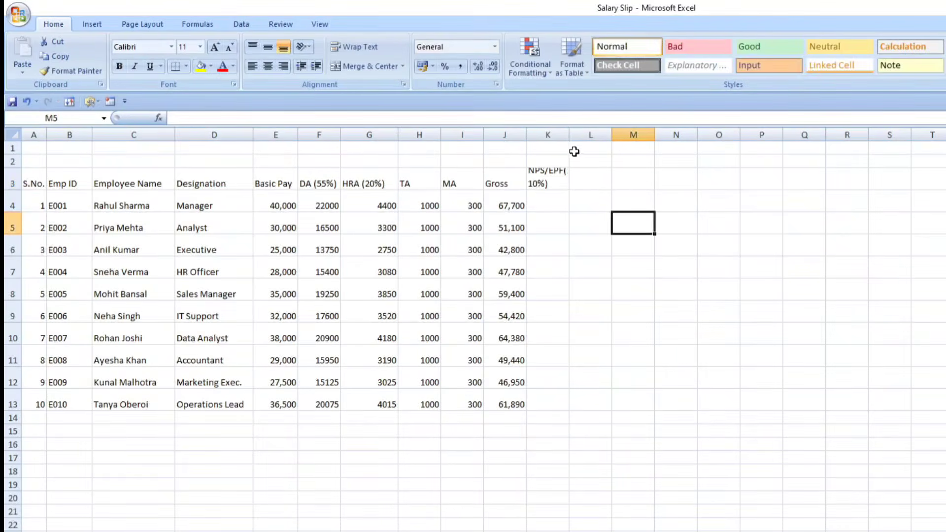
drag(570, 135, 594, 137)
click(609, 182)
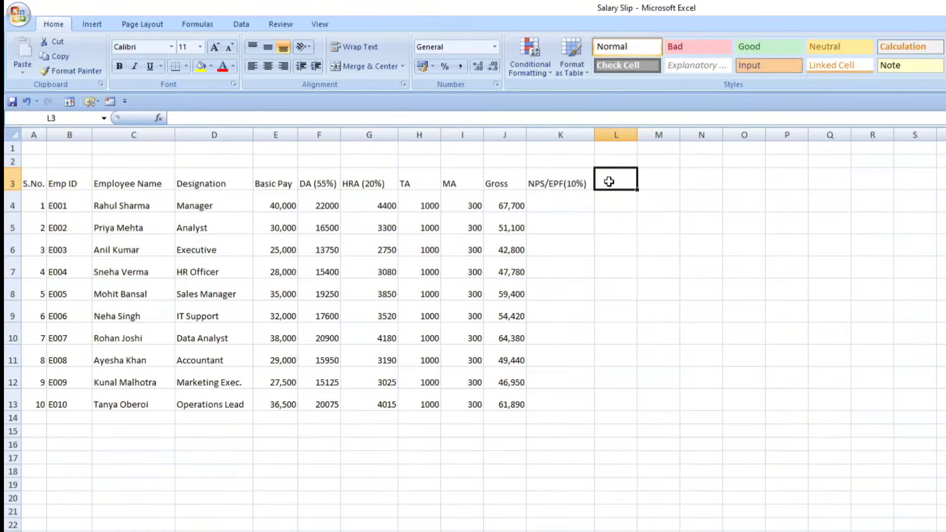
Add the headers I.Tax in L3 and Stamp Duty in M3
text(I.)
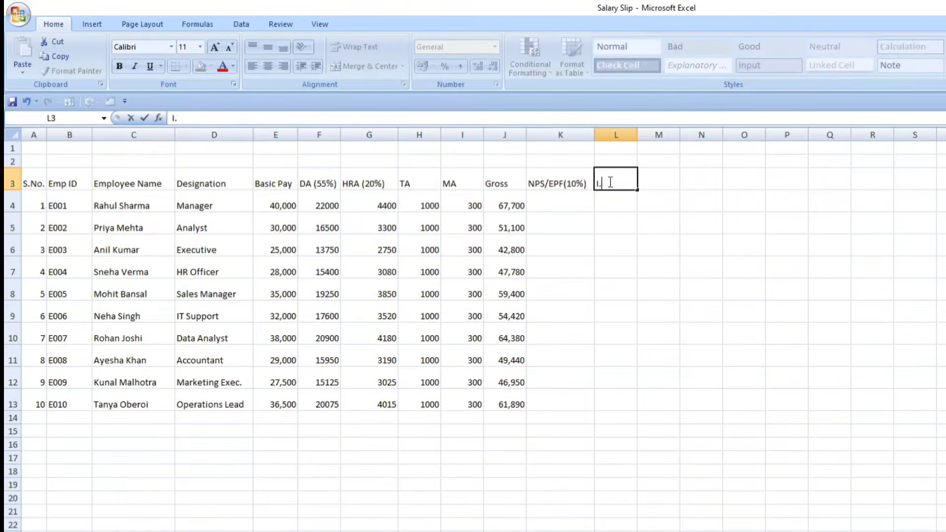
text(Tax)
click(651, 184)
text(Sta)
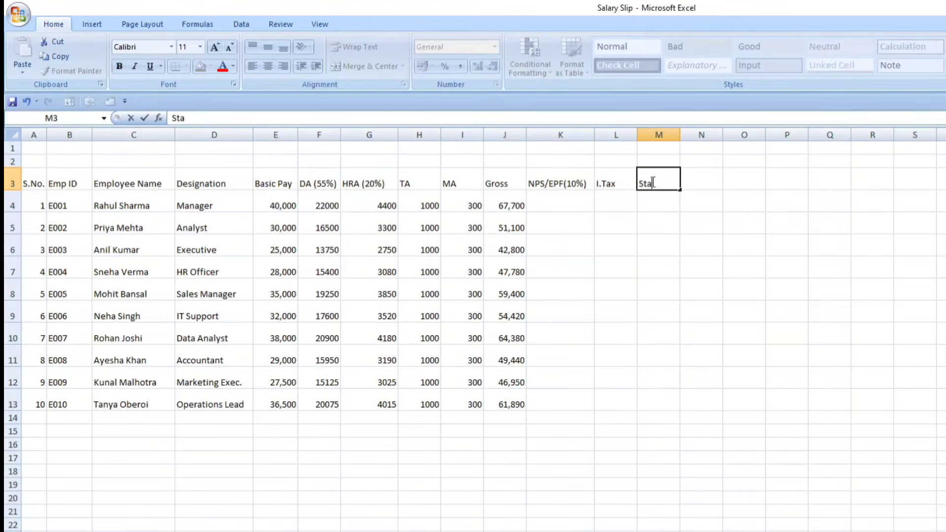
text(mp Duty)
click(689, 217)
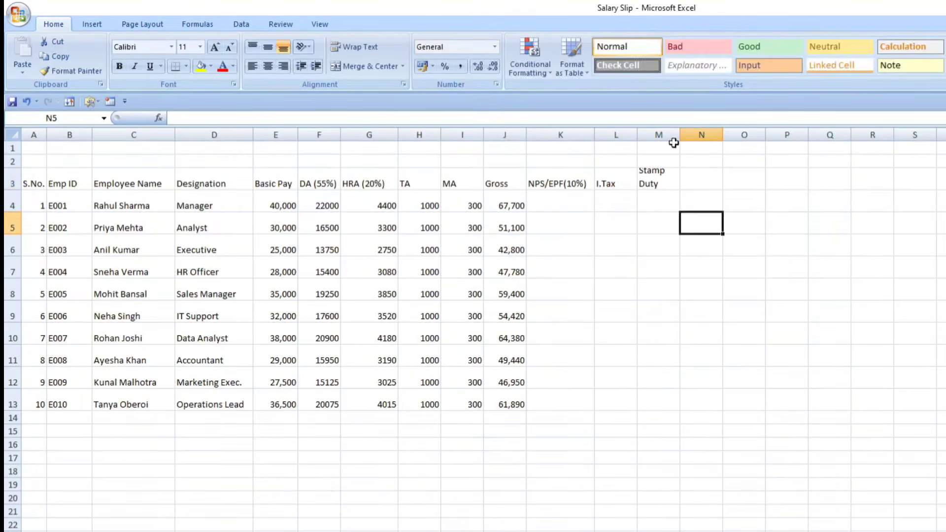
Narrow column M slightly and increase the height of row 3 to fit the wrapped Stamp Duty header
drag(680, 134, 677, 133)
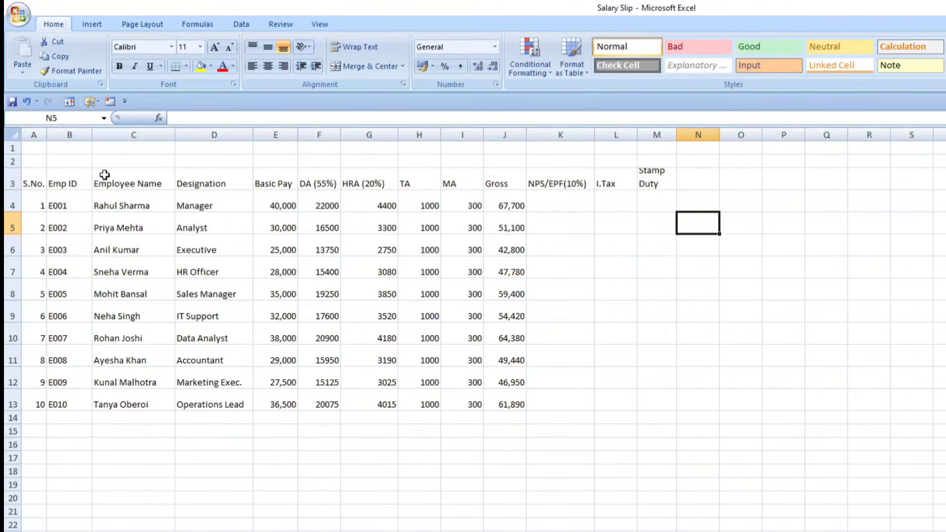
click(10, 192)
drag(13, 196, 15, 208)
click(648, 260)
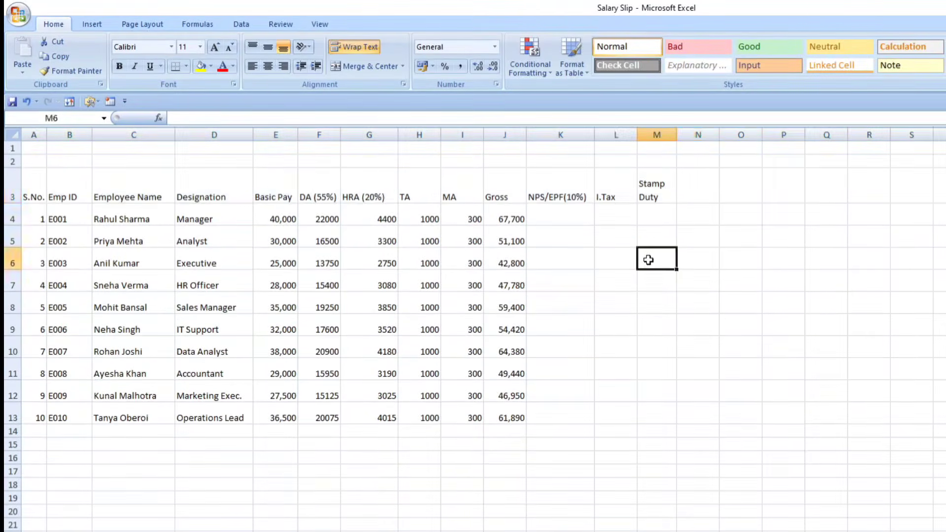
Add the header Total Deductions in N3 and widen column N so it wraps onto two lines
click(710, 187)
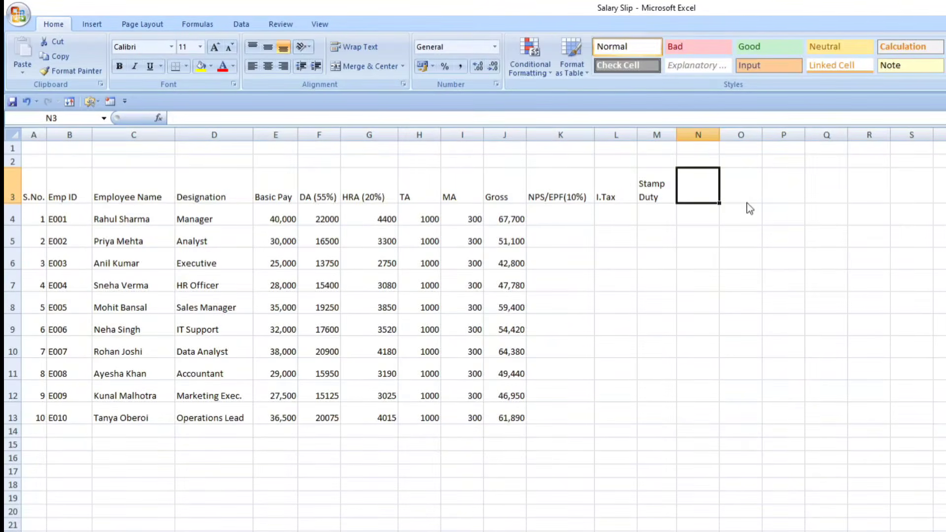
text(Tot)
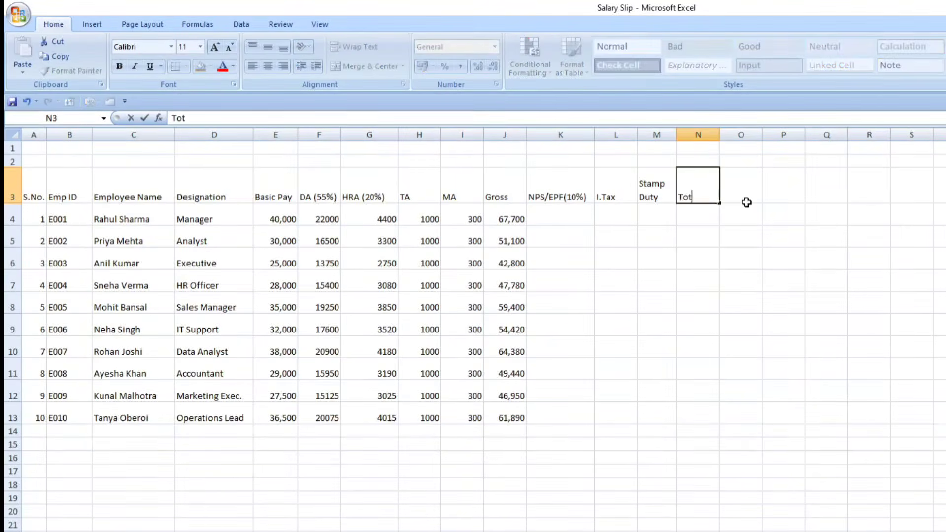
text(al Deductions)
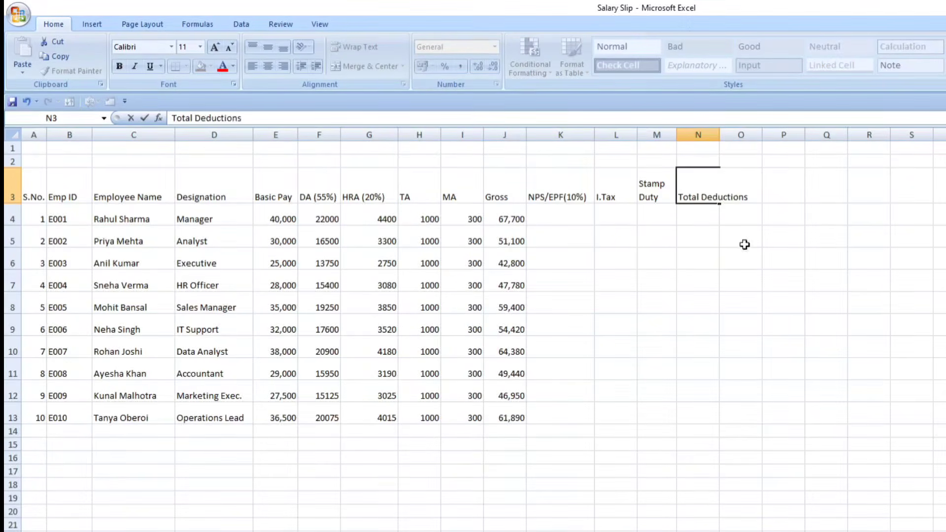
click(784, 325)
drag(719, 135, 728, 135)
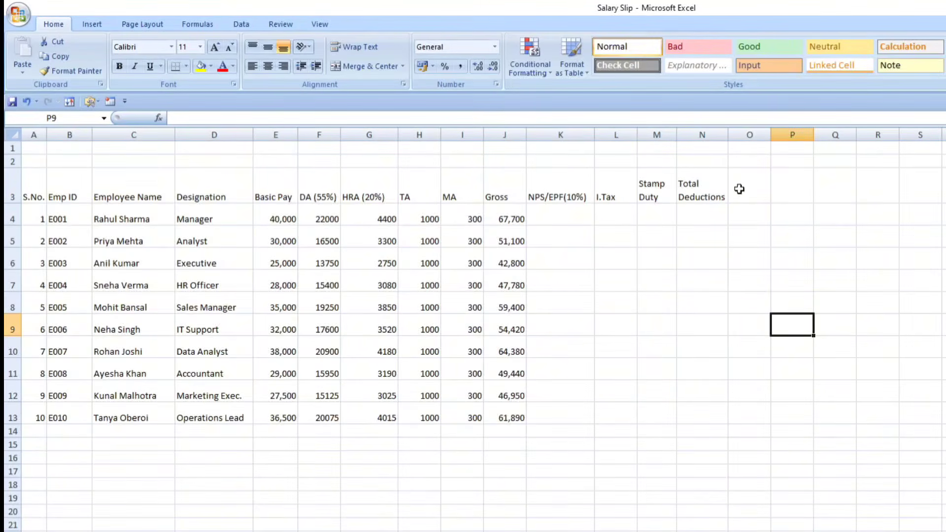
Enter the NPS/EPF formula =ROUND((E4+F4)*0.10,0) in K4, taking 10% of basic pay plus DA
click(575, 209)
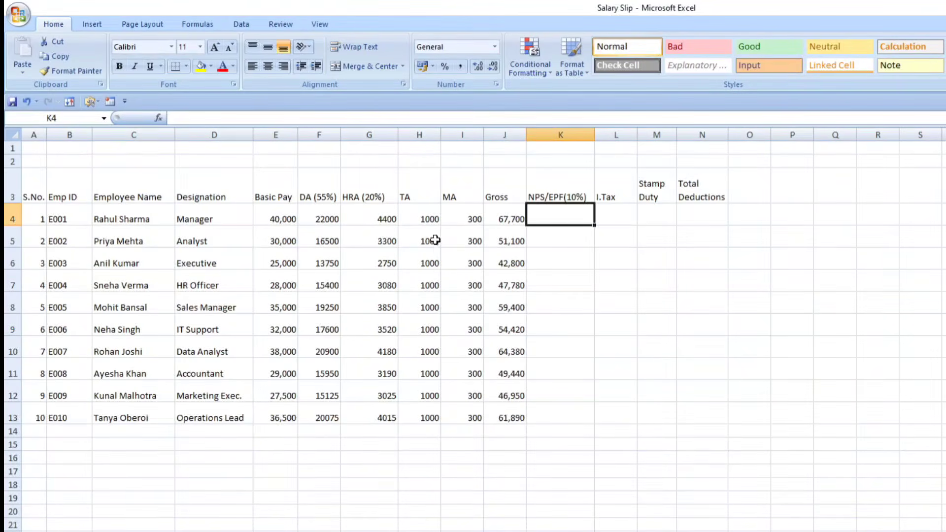
drag(288, 217, 315, 218)
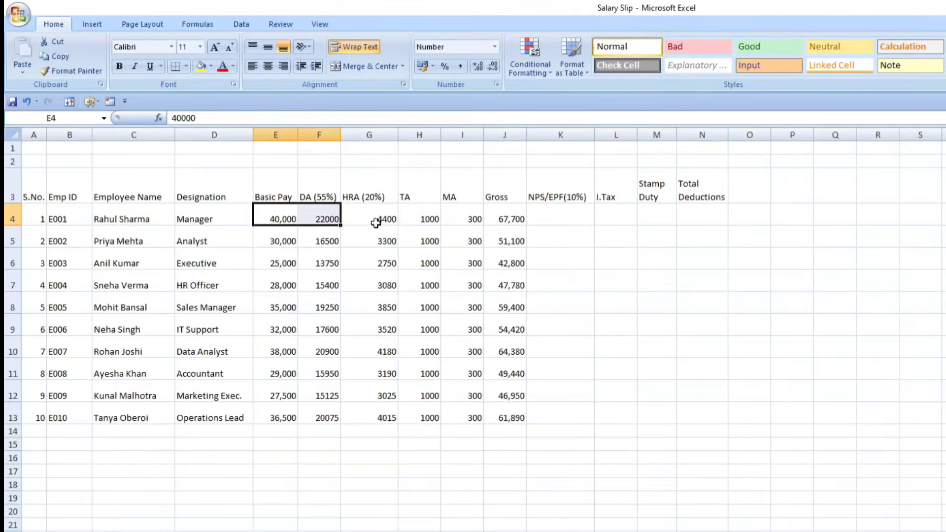
click(557, 213)
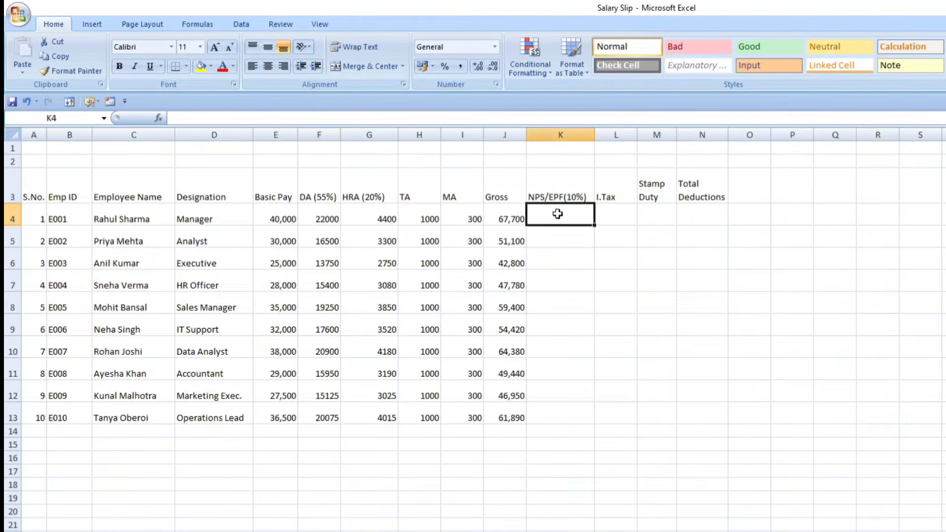
text(=)
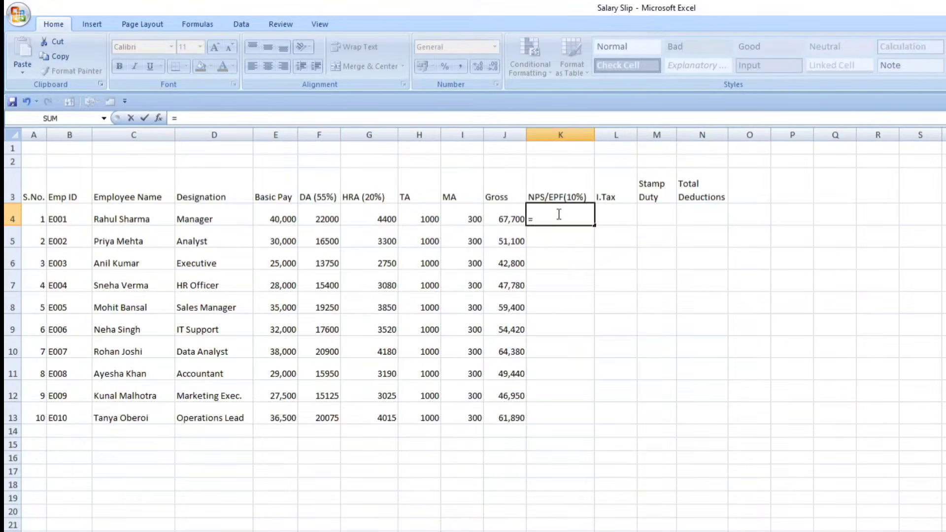
text(RO)
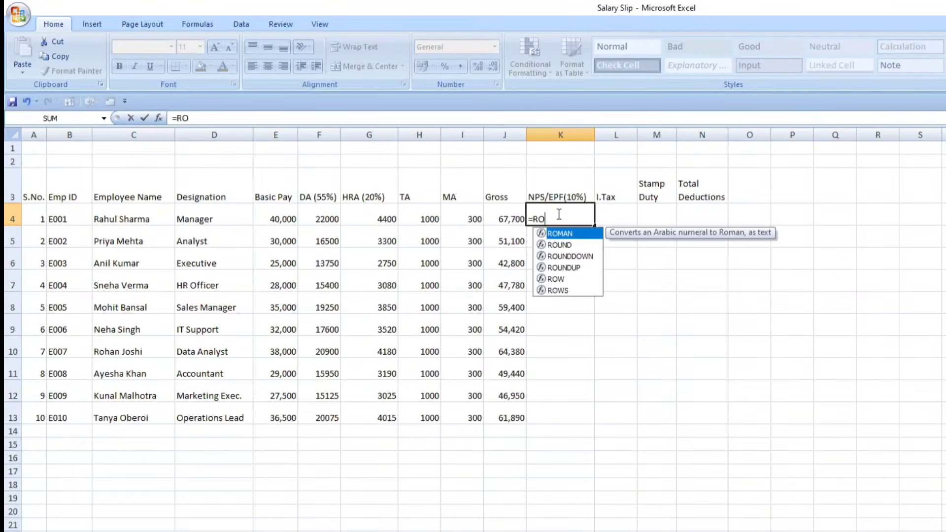
double_click(559, 245)
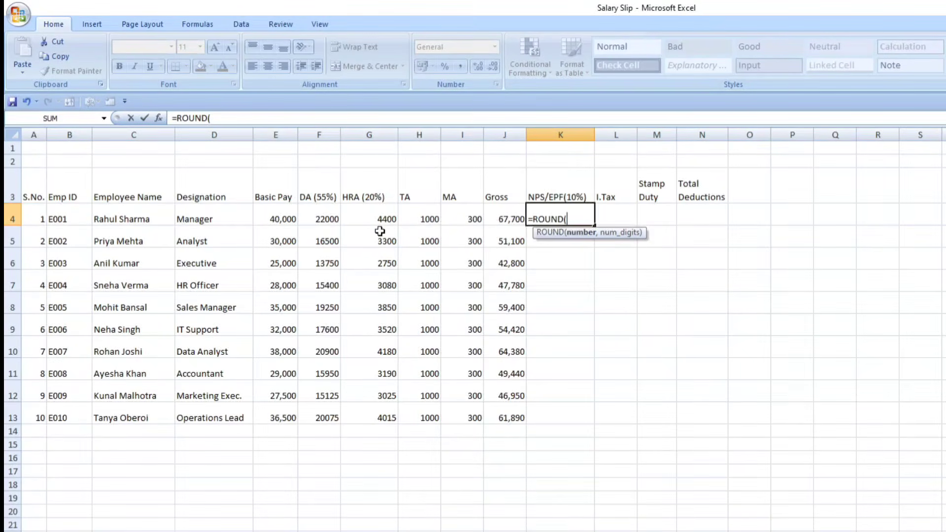
click(276, 212)
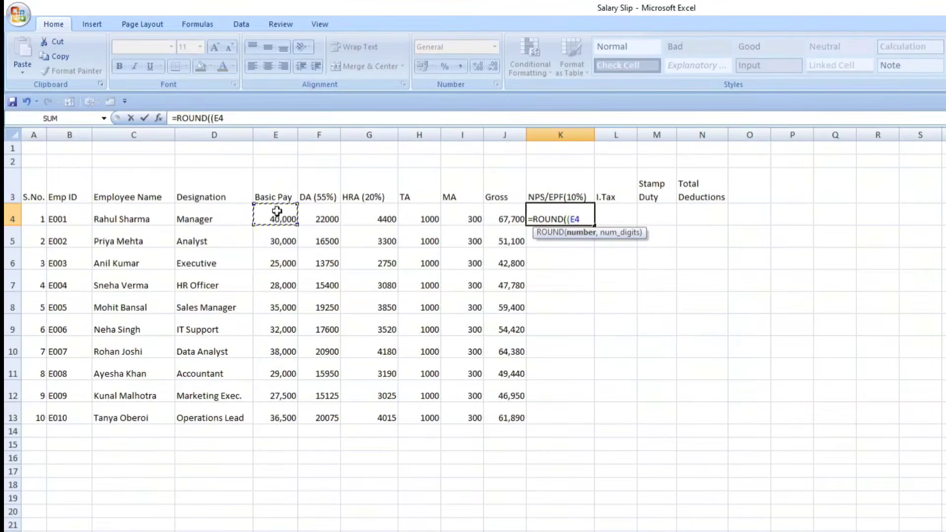
text(+)
click(318, 218)
text())
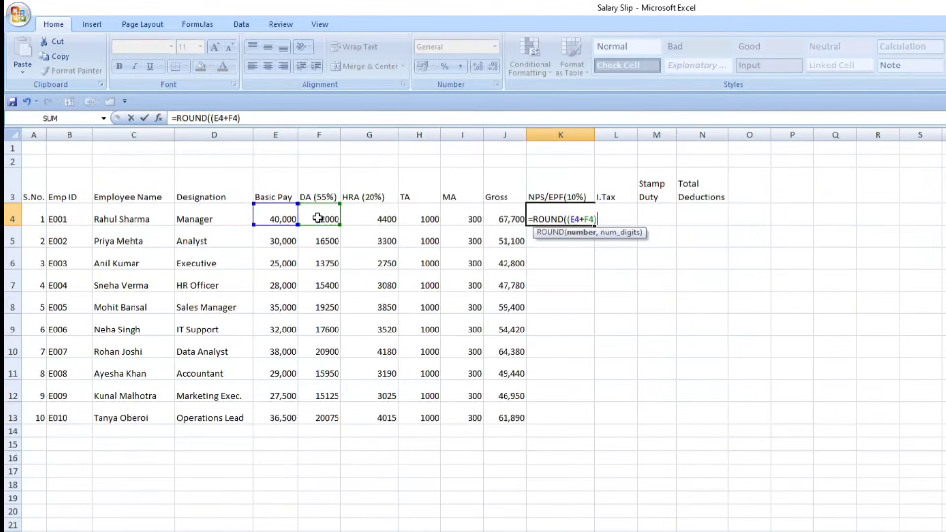
text(*0.10,)
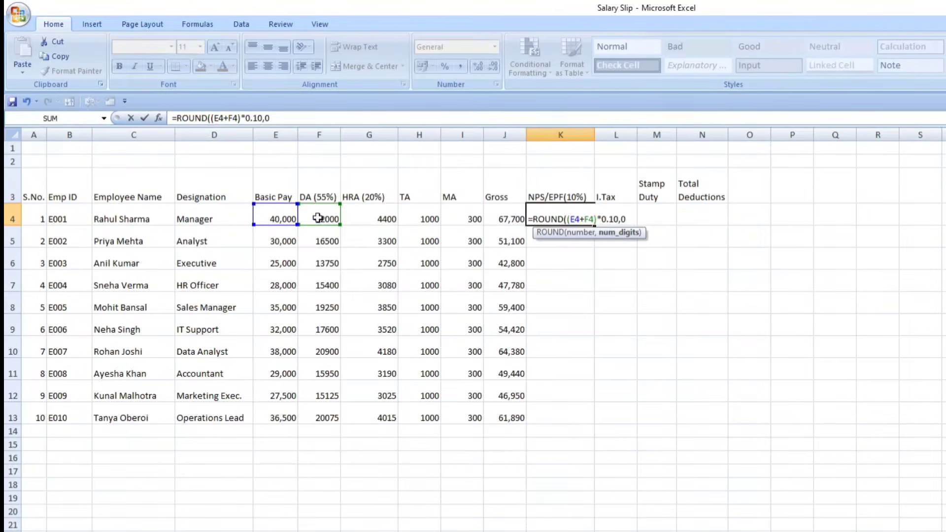
text(0))
key(Return)
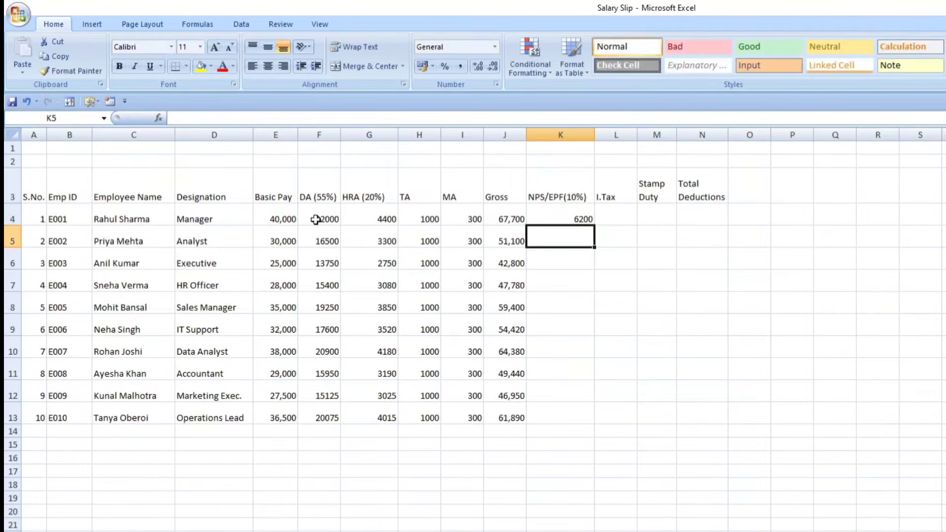
Fill the NPS/EPF formula from K4 down to K13
click(543, 220)
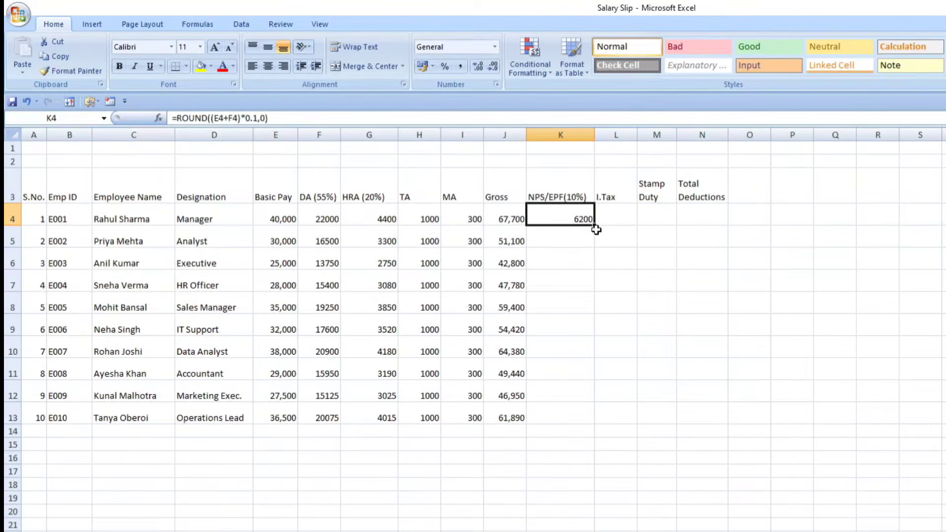
drag(594, 227, 583, 418)
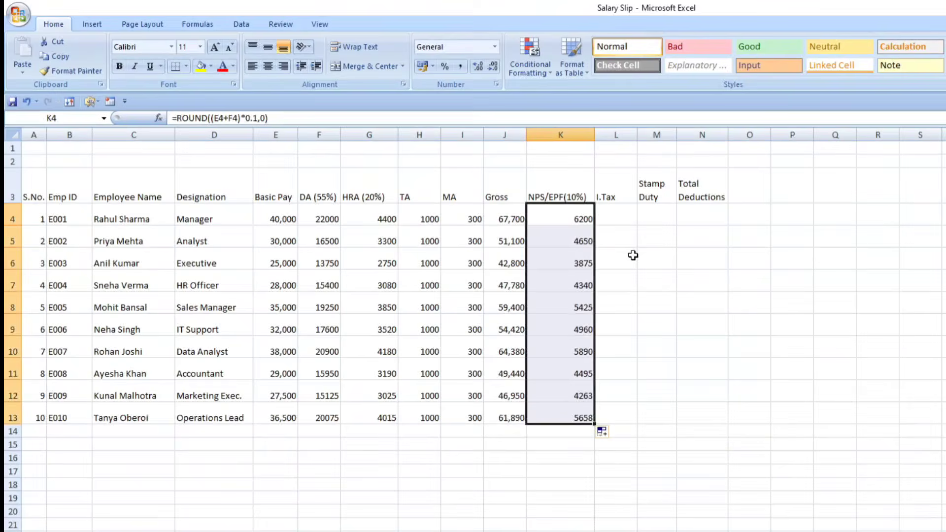
click(620, 219)
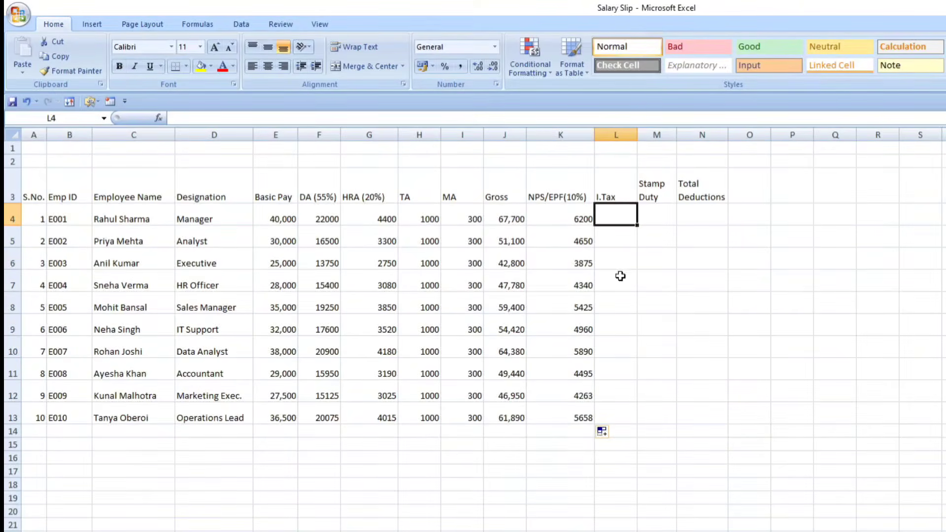
Change the basic pay of employee E001 in E4 to 64000
double_click(275, 218)
drag(278, 220, 274, 219)
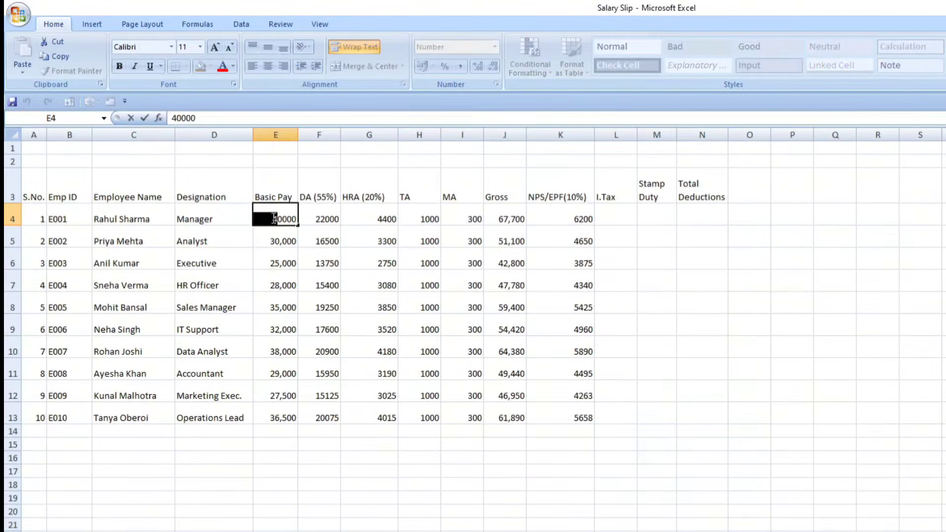
text(64)
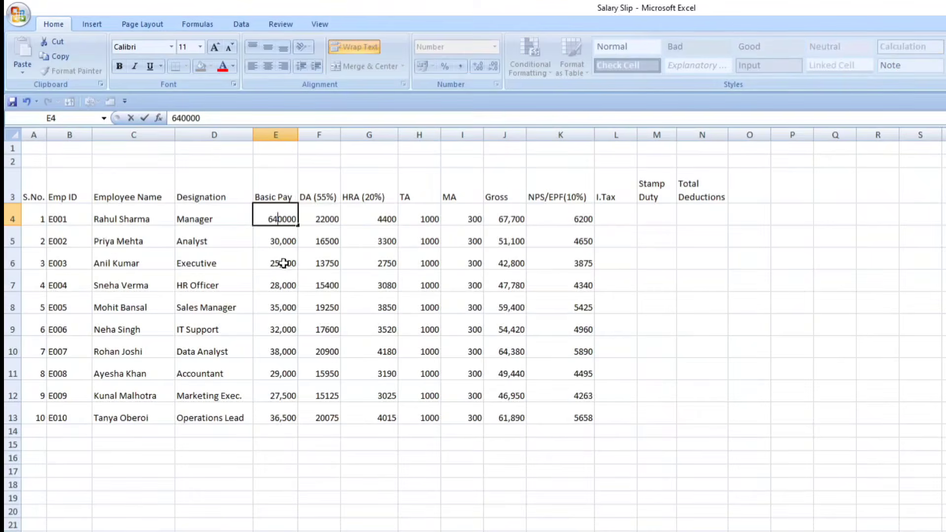
click(282, 263)
click(275, 217)
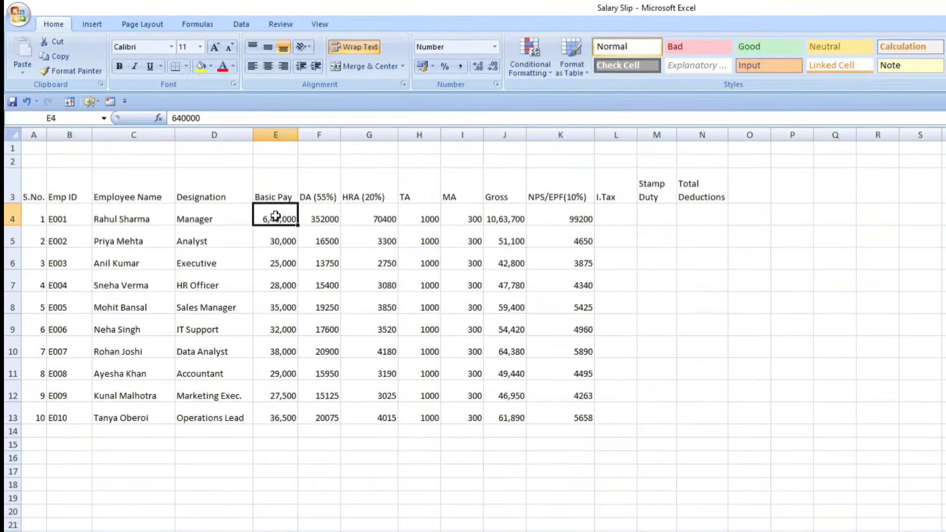
double_click(288, 217)
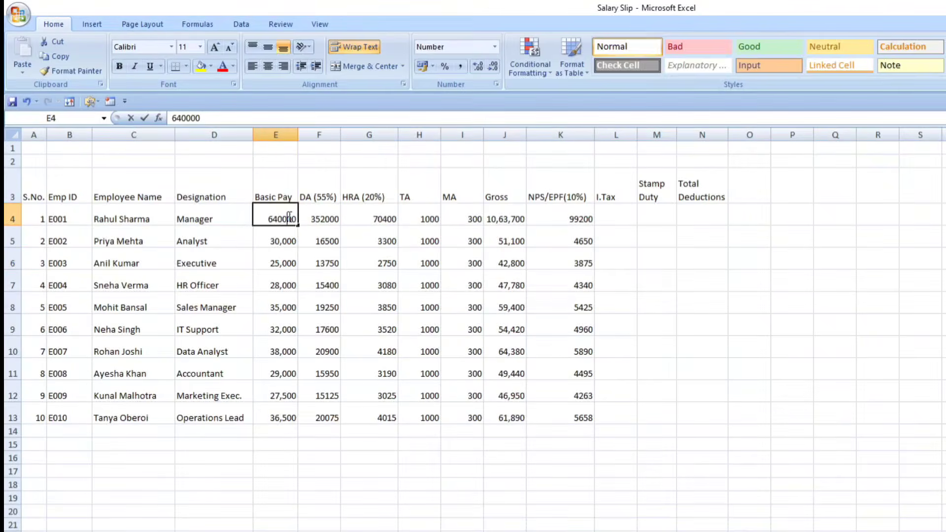
key(BackSpace)
click(292, 242)
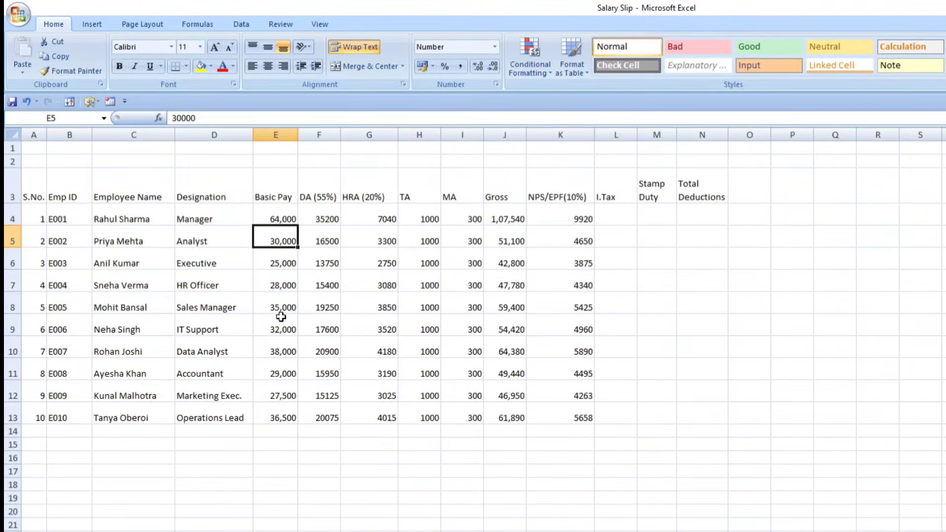
Change the basic pay of employee E007 in E10 to 70000
click(260, 352)
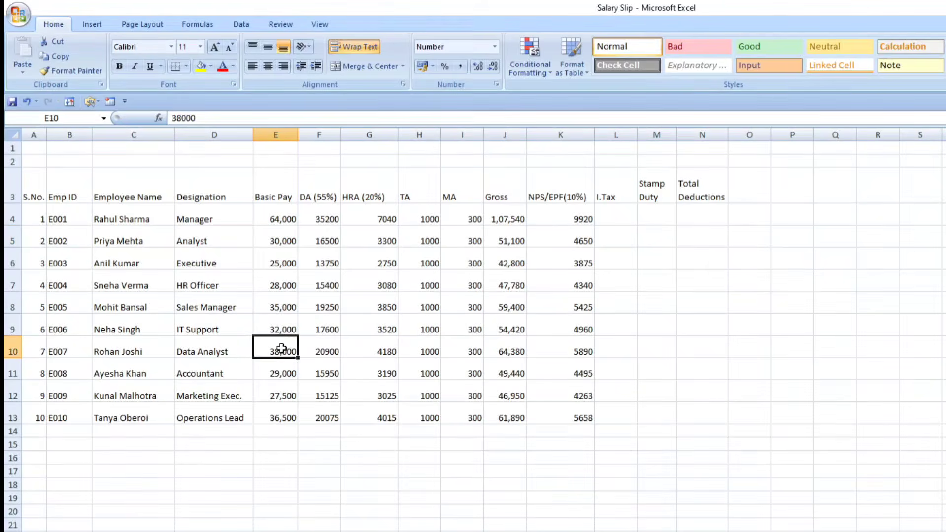
double_click(282, 352)
drag(281, 352, 261, 352)
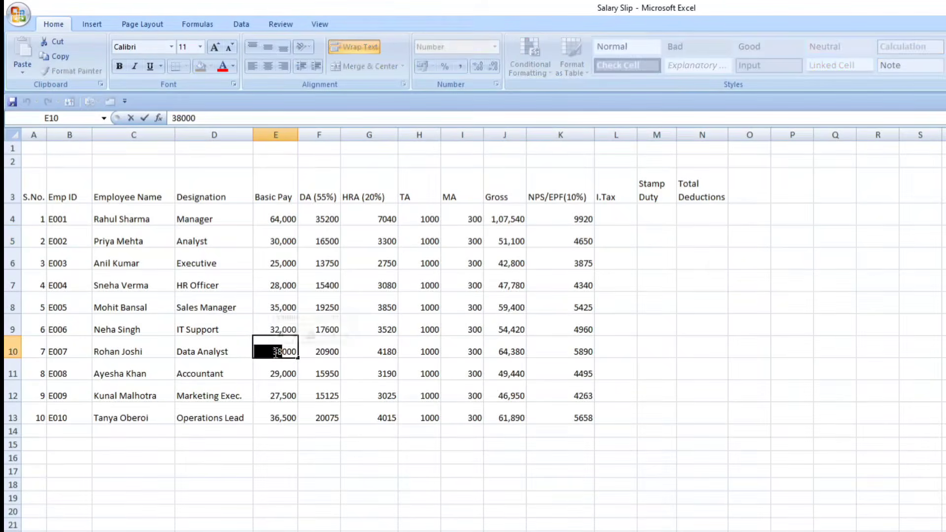
text(70)
click(313, 352)
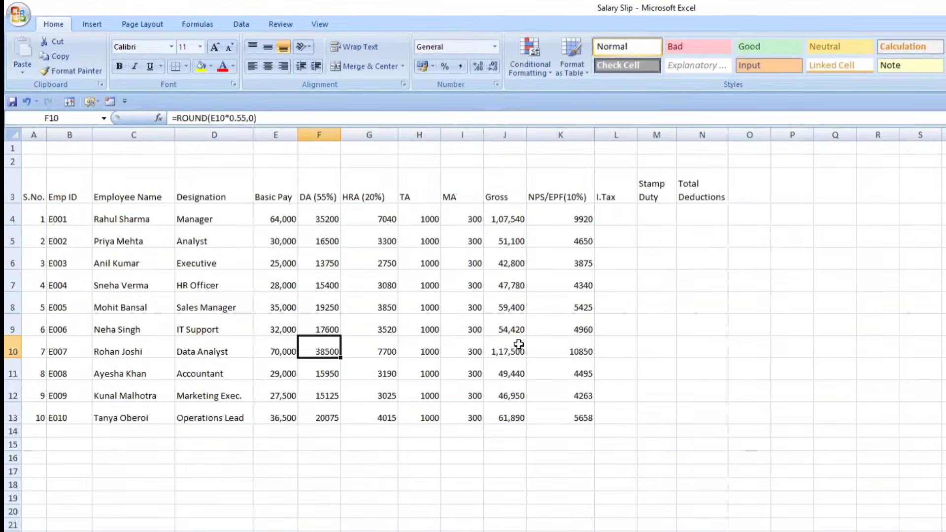
Enter I.Tax amounts of 2000 in L4 and 3000 in L10
click(617, 212)
text(2000)
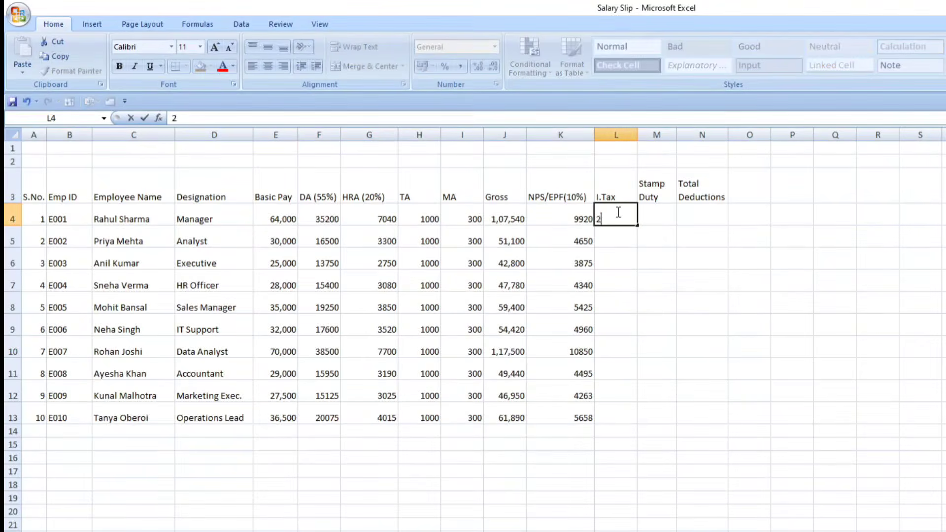
click(616, 351)
text(300)
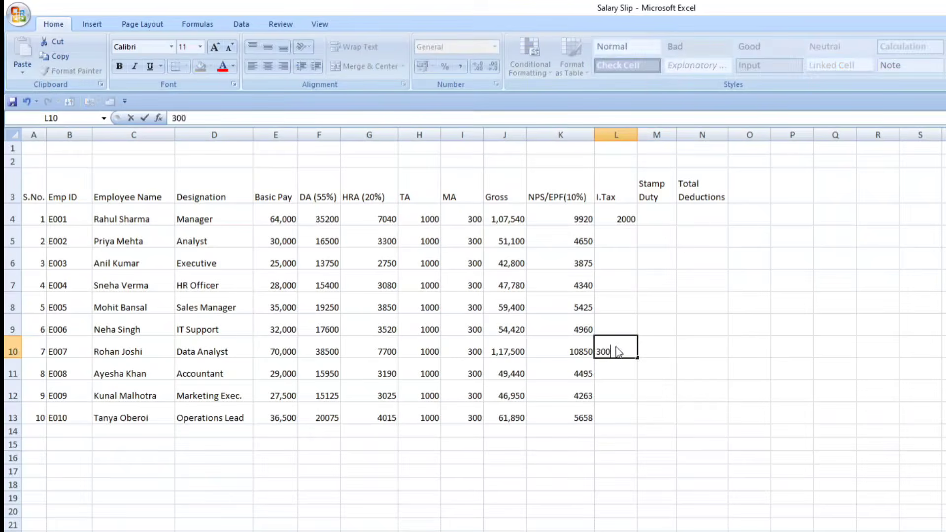
text(0)
click(702, 368)
Enter 0 as the I.Tax amount in L5, L6 and L7
click(622, 242)
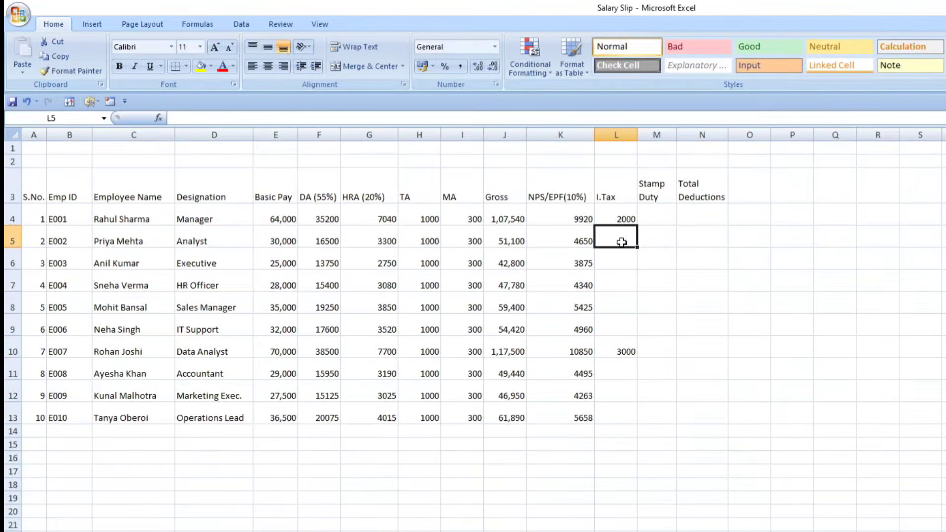
text(0)
click(625, 262)
text(0)
click(624, 282)
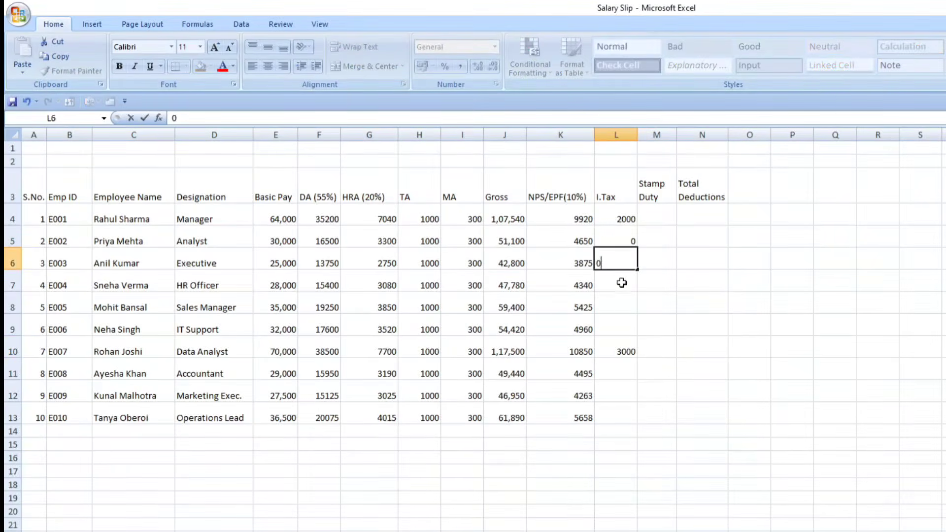
text(0)
click(624, 255)
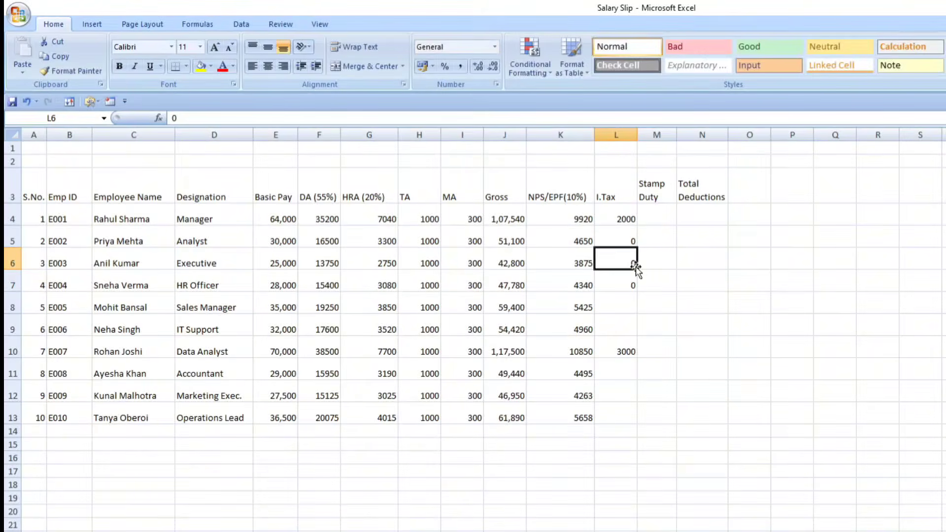
Fill the remaining blank I.Tax cells, L8:L9 and L11:L13, with 0
drag(637, 269, 634, 328)
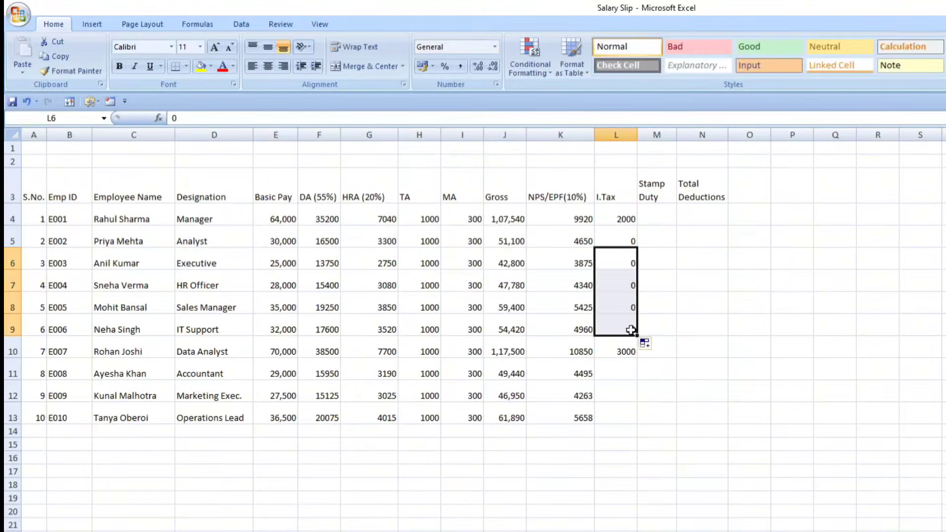
click(626, 369)
text(0)
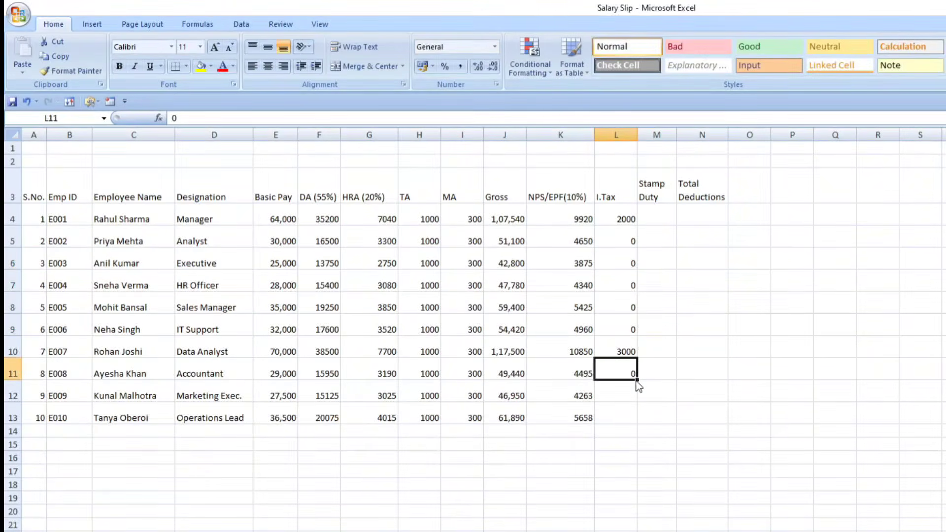
drag(637, 381, 637, 423)
Enter a Stamp Duty of 2 in M4 and copy it down unchanged through M13
click(668, 216)
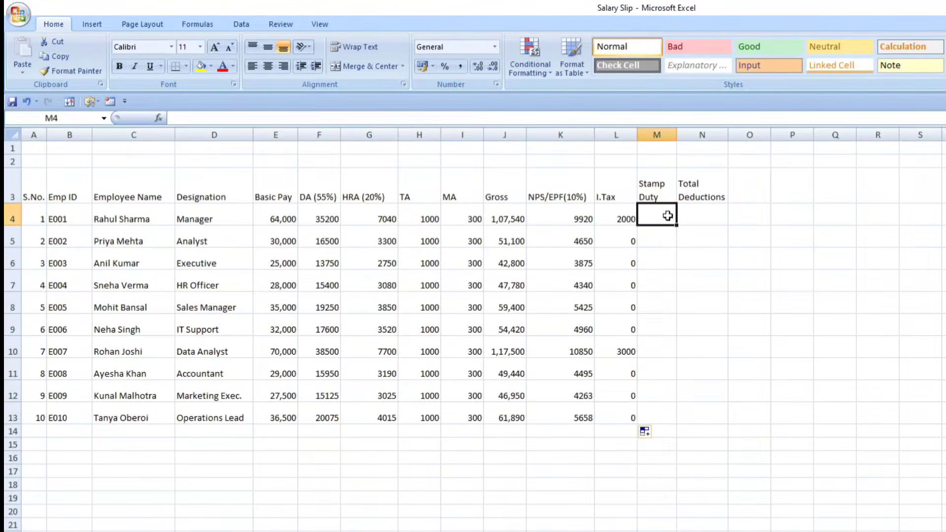
text(2)
key(Return)
click(667, 220)
drag(679, 226, 673, 425)
Calculate Total Deductions in N4 with =K4+L4+M4 and fill the formula down through N13
click(699, 220)
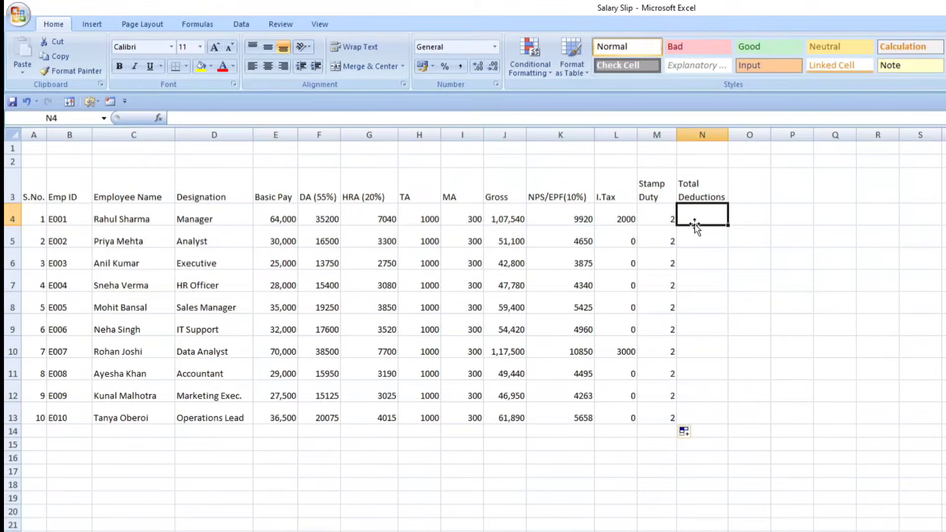
text(=)
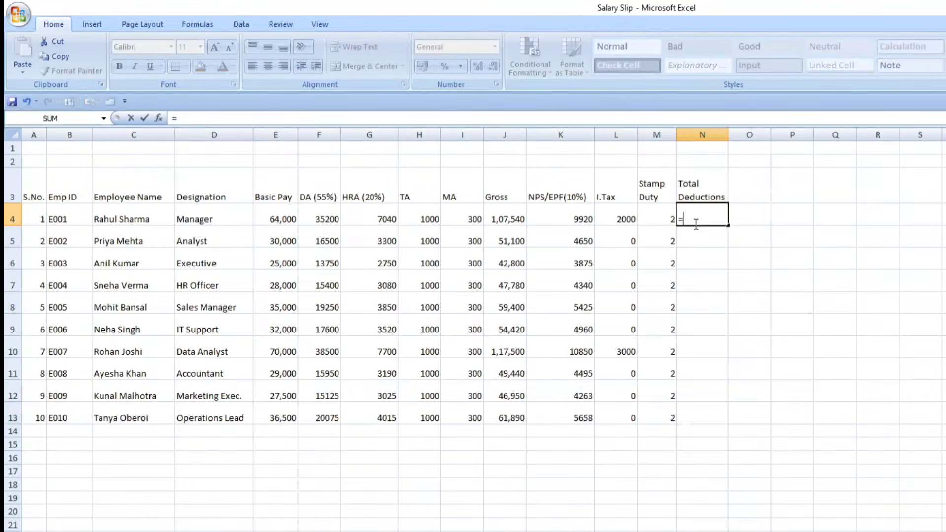
click(572, 214)
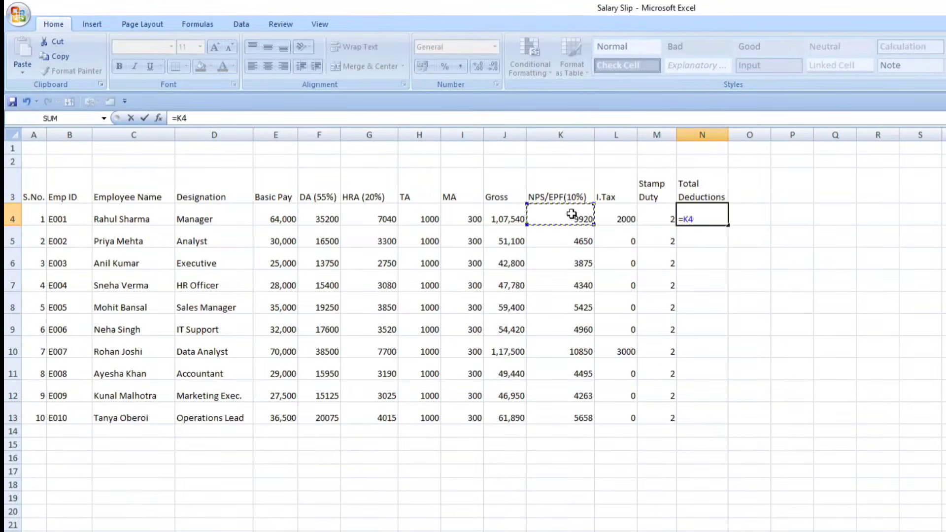
text(+)
click(609, 213)
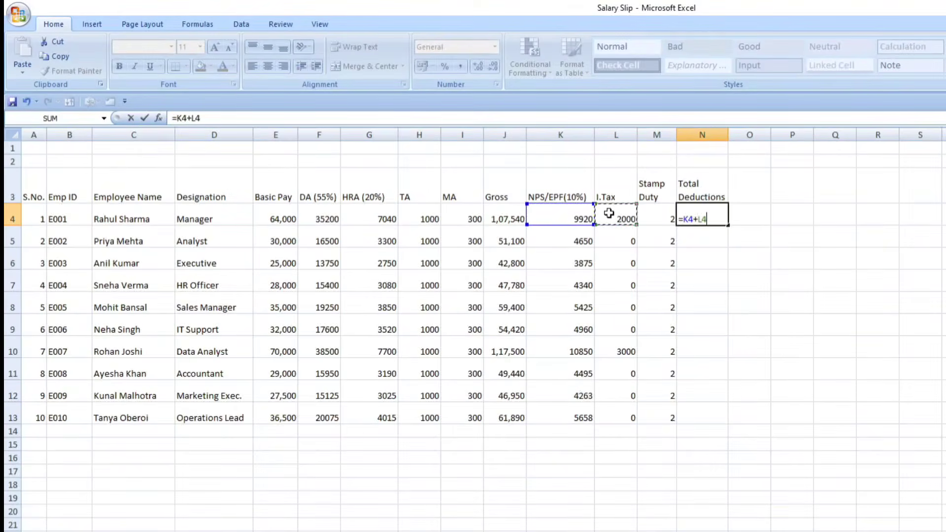
text(+)
click(658, 218)
key(Return)
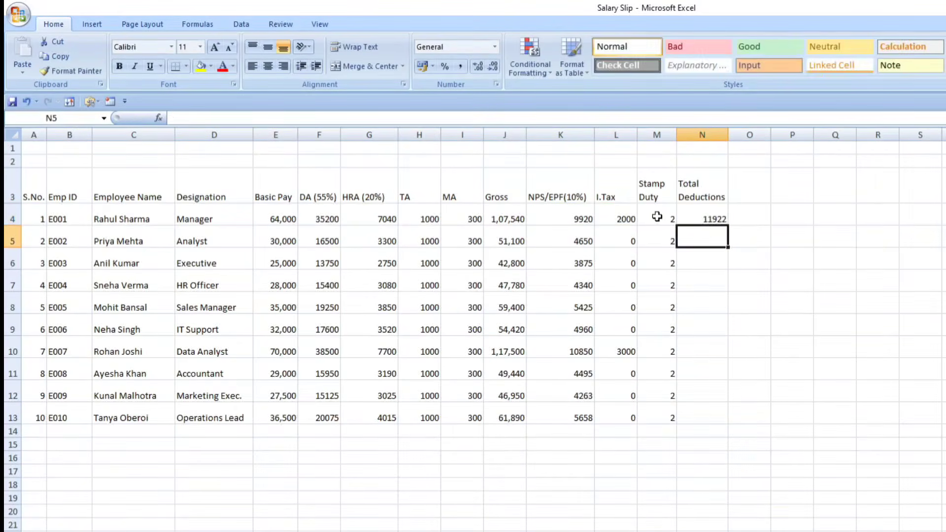
click(704, 220)
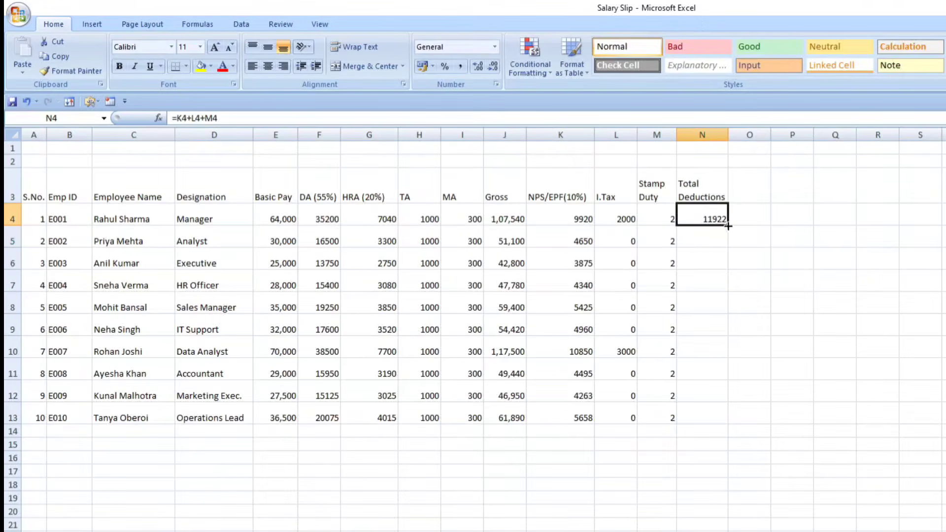
drag(728, 226, 726, 424)
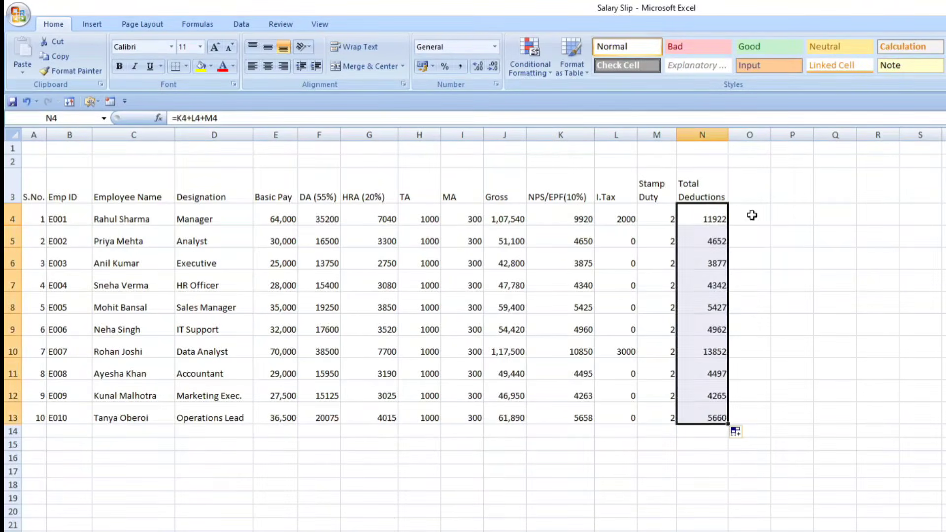
Add the heading Net Salary in O3 and widen column O so the heading fits on one line
click(747, 187)
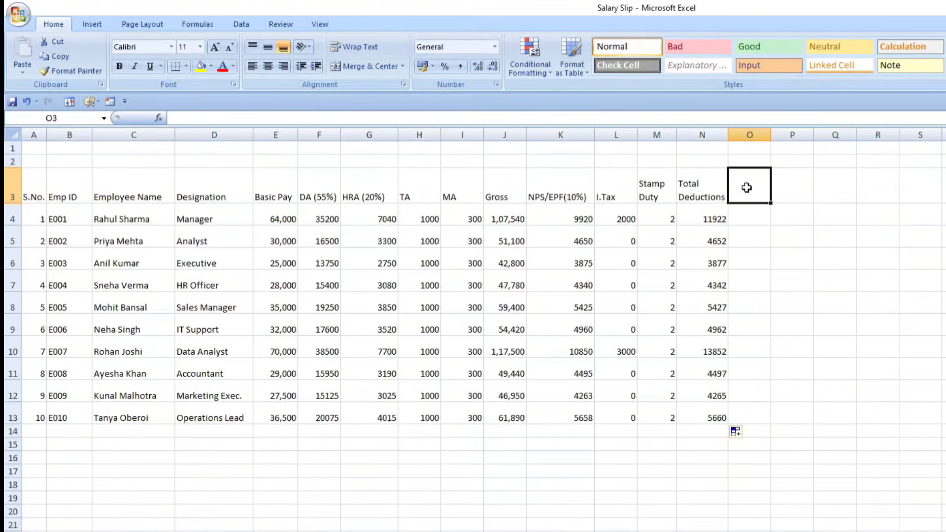
text(Net)
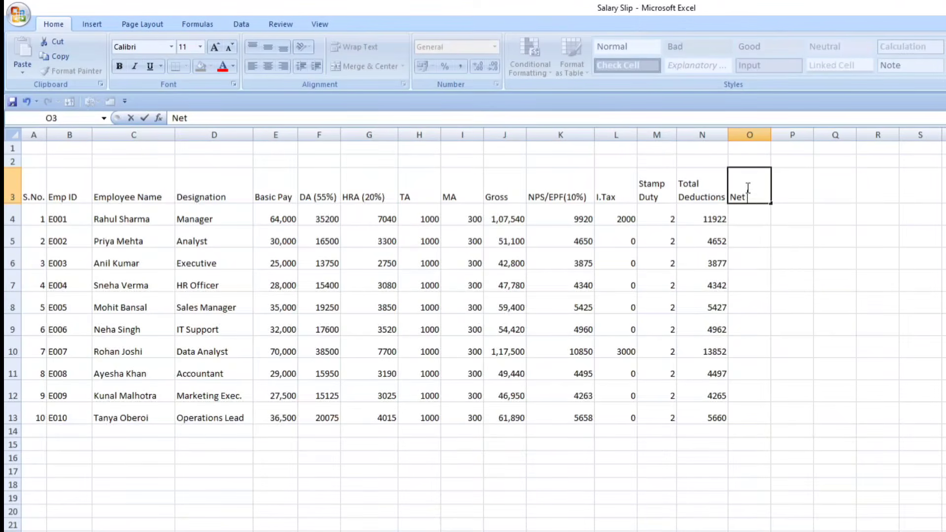
text( Salary)
click(845, 323)
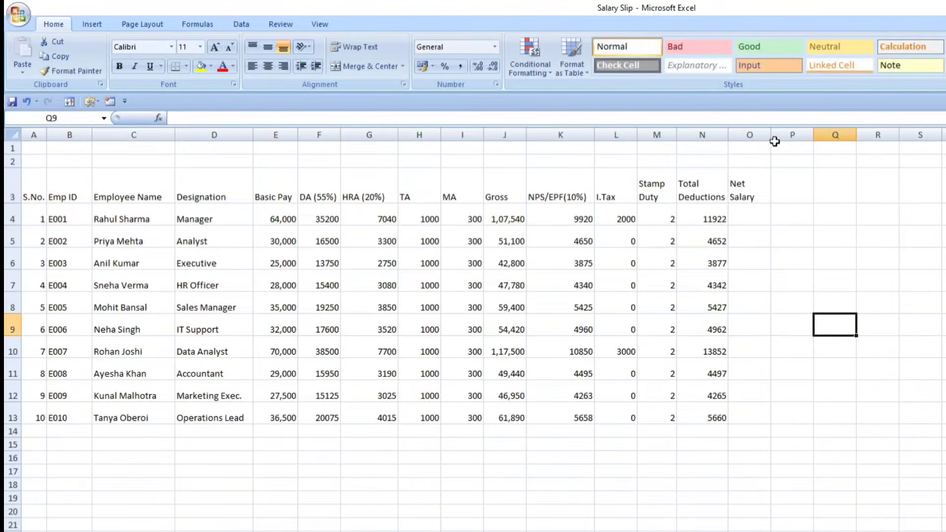
drag(771, 132, 782, 132)
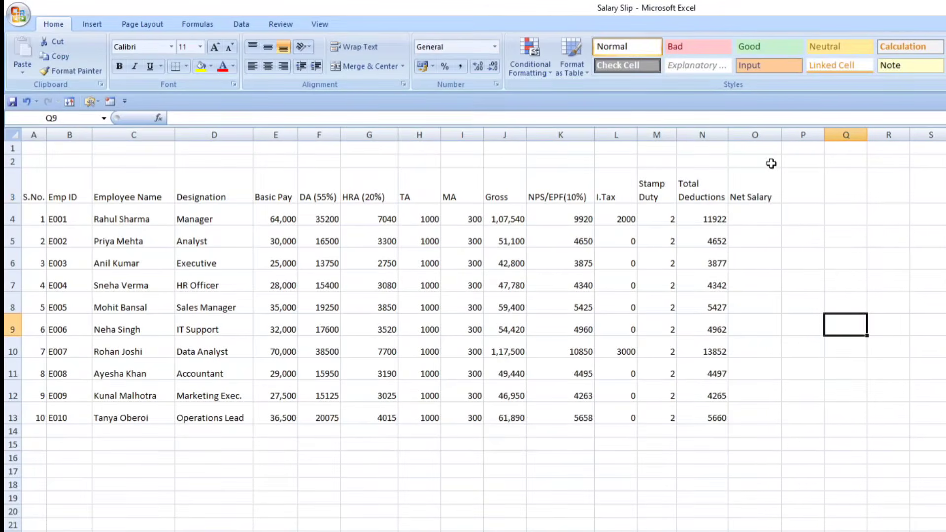
Calculate Net Salary in O4 with =J4-N4 and fill the formula down through O13
click(749, 221)
text(=)
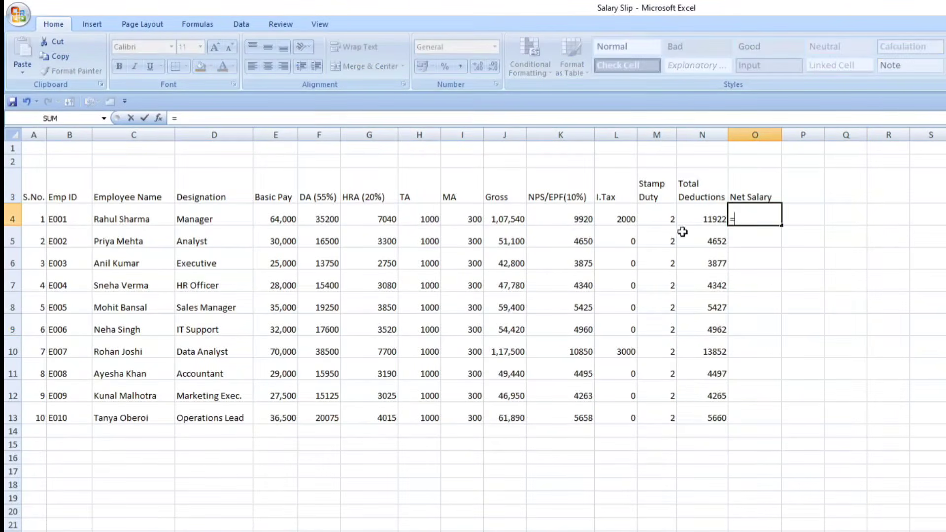
click(498, 226)
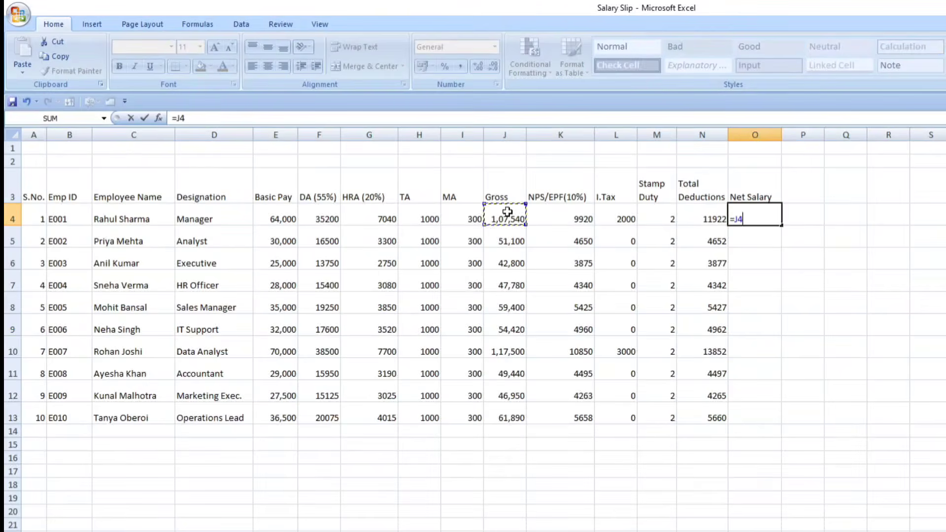
text(-)
click(705, 215)
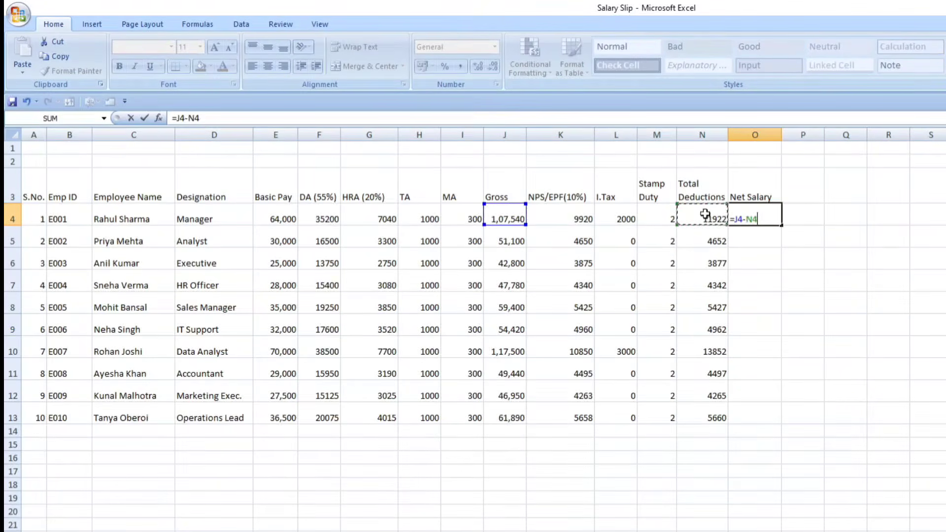
key(Return)
click(769, 217)
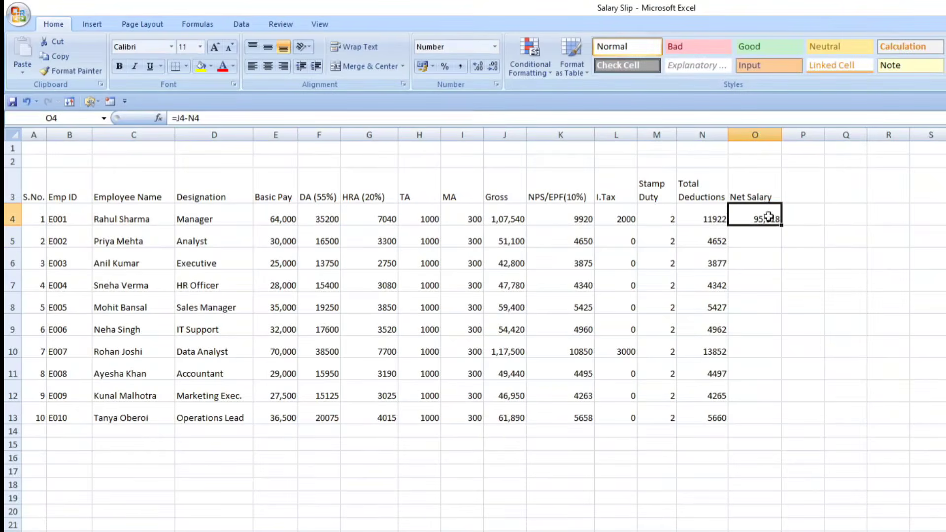
double_click(781, 225)
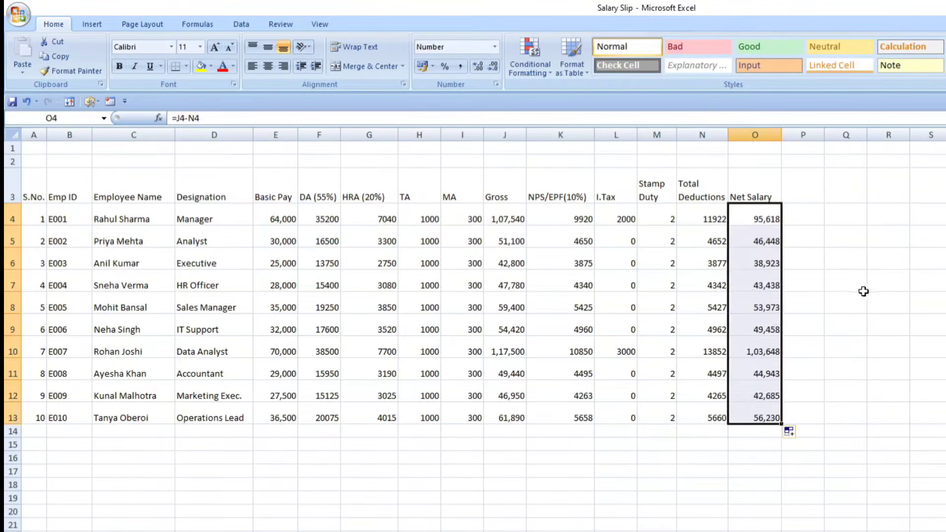
click(933, 368)
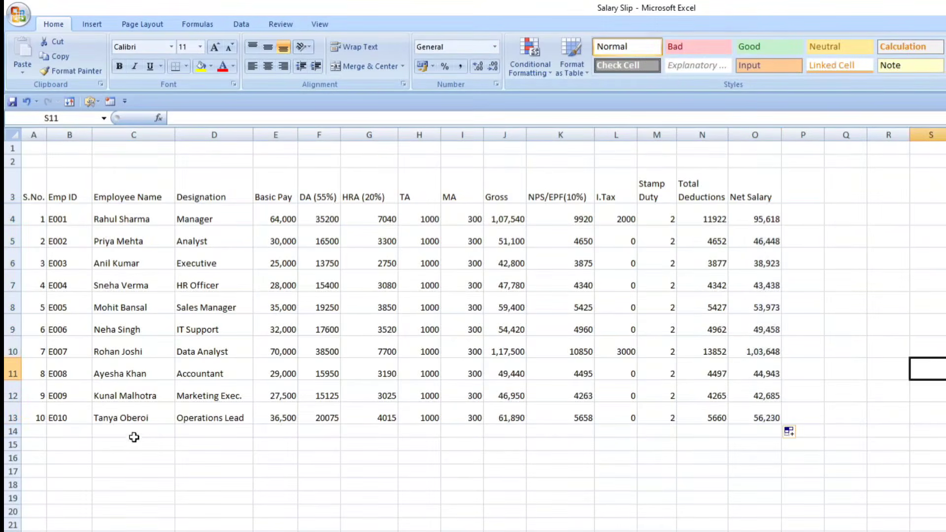
Merge and center A14:D14 and enter the label TOTAL (in Rupees)
drag(252, 433, 38, 432)
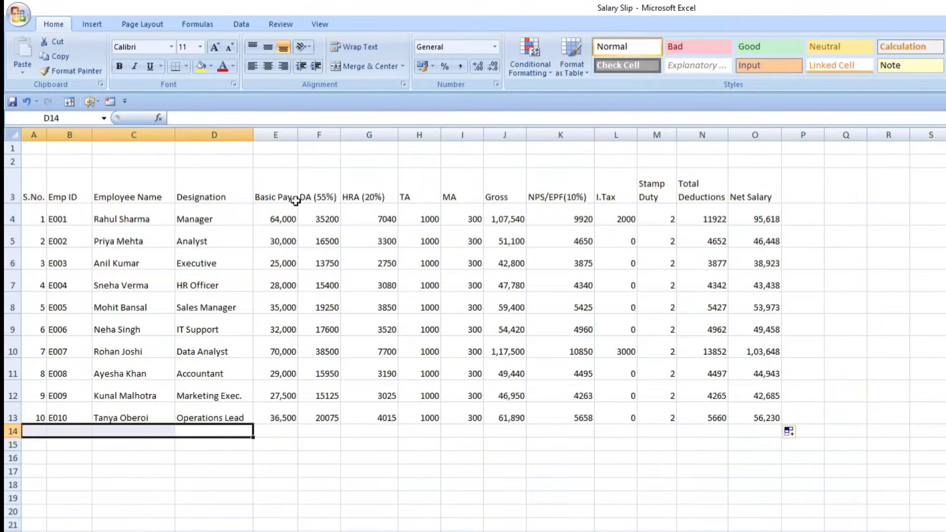
click(364, 66)
double_click(162, 430)
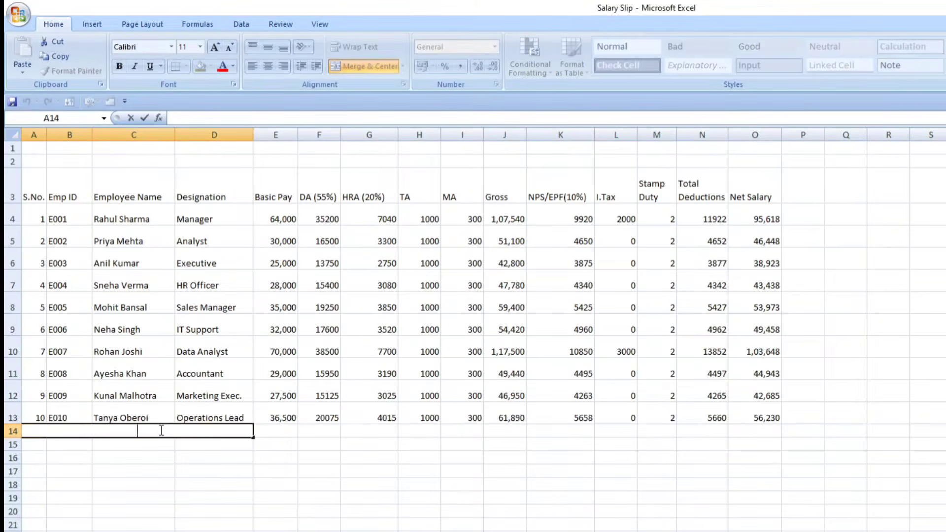
text(TOTAL (in)
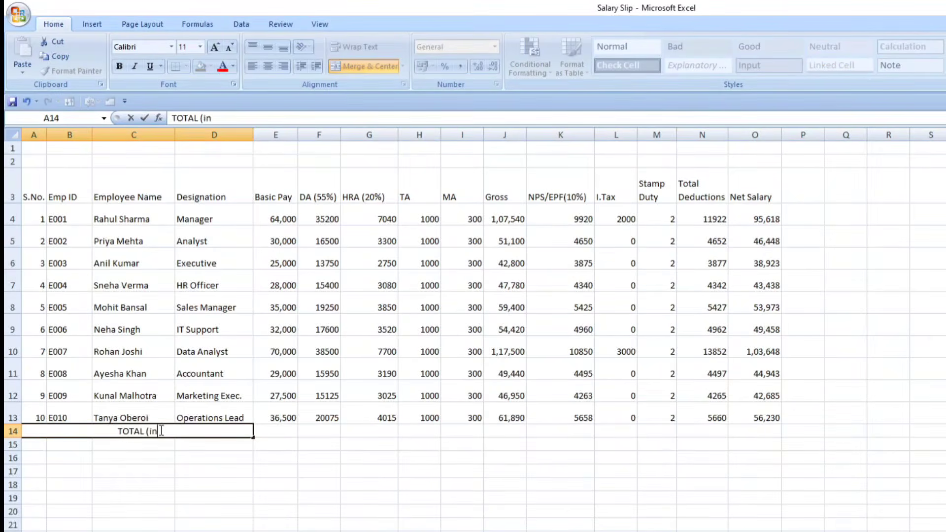
text( Rupee)
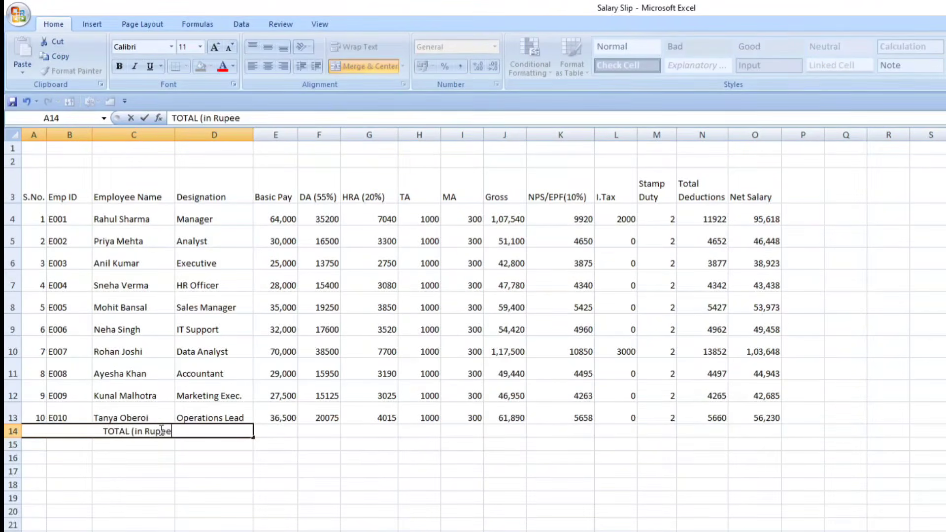
text(s))
click(208, 467)
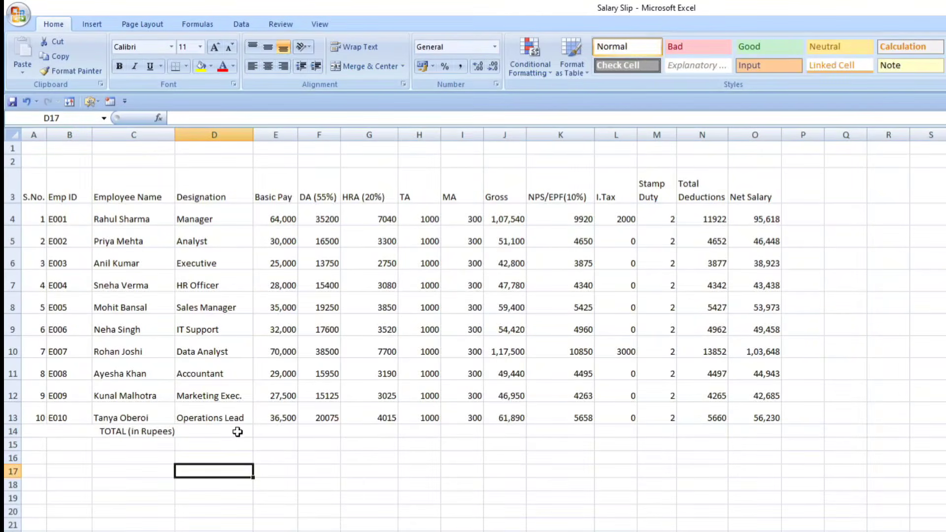
Total the Basic Pay column in E14 with =SUM(E4:E13) and fill the formula across row 14 through O14
click(269, 431)
text(Sum)
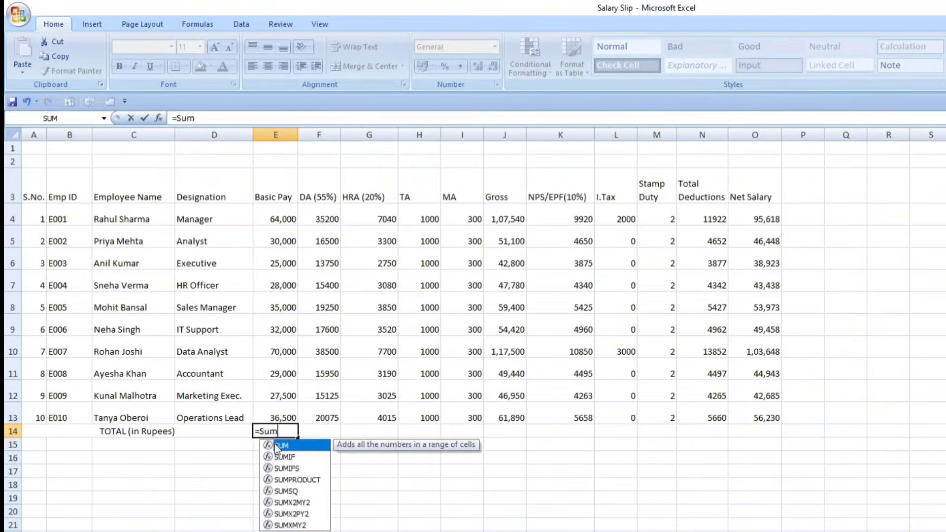
double_click(277, 446)
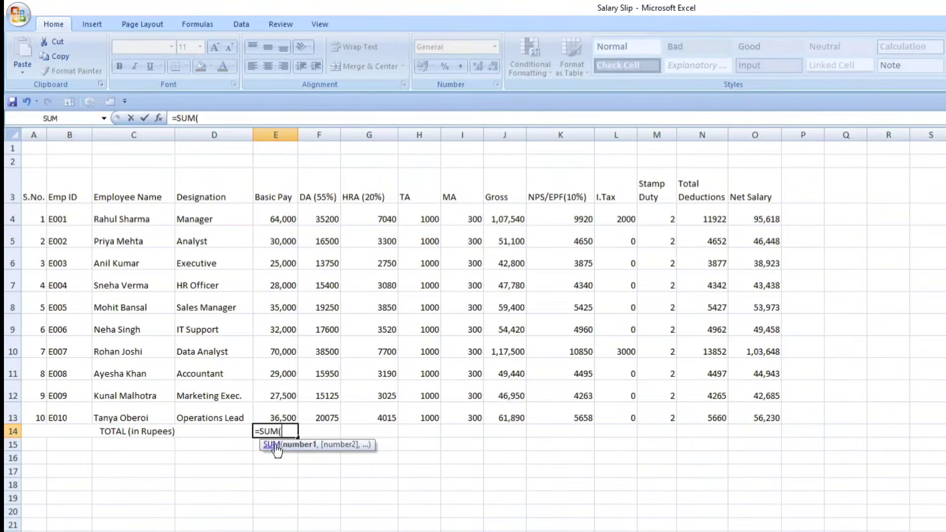
drag(277, 221, 268, 412)
text())
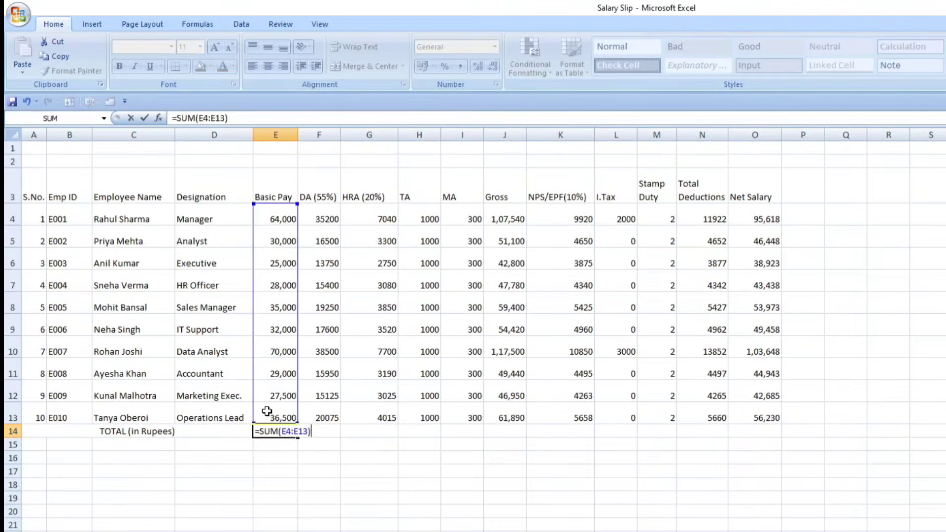
key(Return)
click(268, 431)
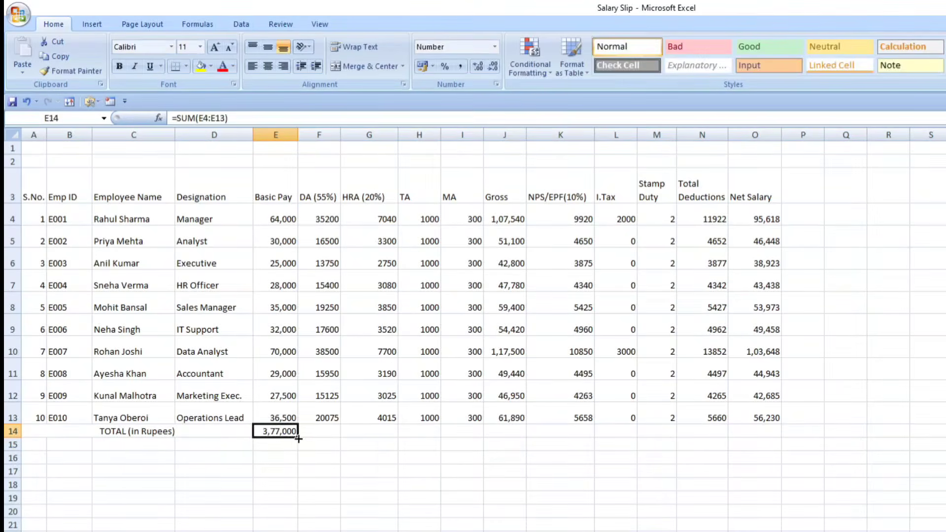
drag(300, 438, 772, 446)
click(742, 482)
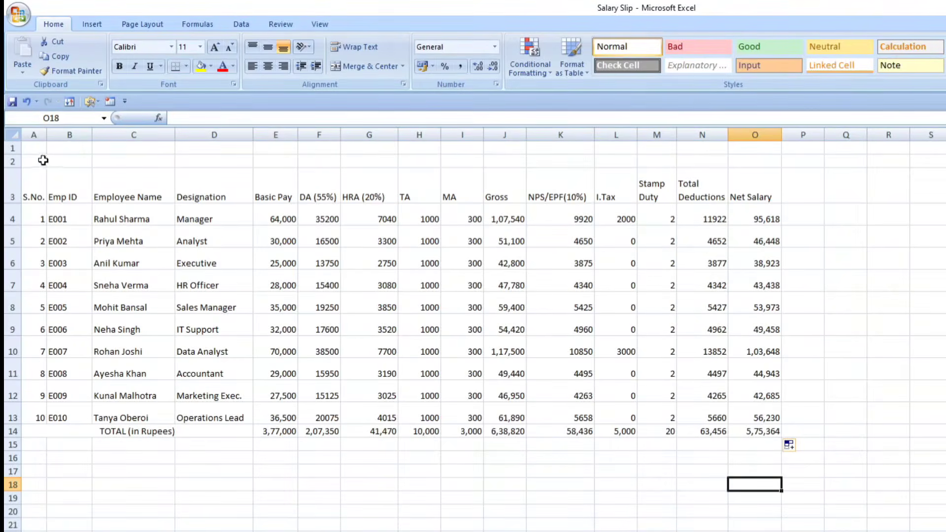
Apply all borders to the table A3:O14 and increase its font size to 12
drag(43, 161, 351, 179)
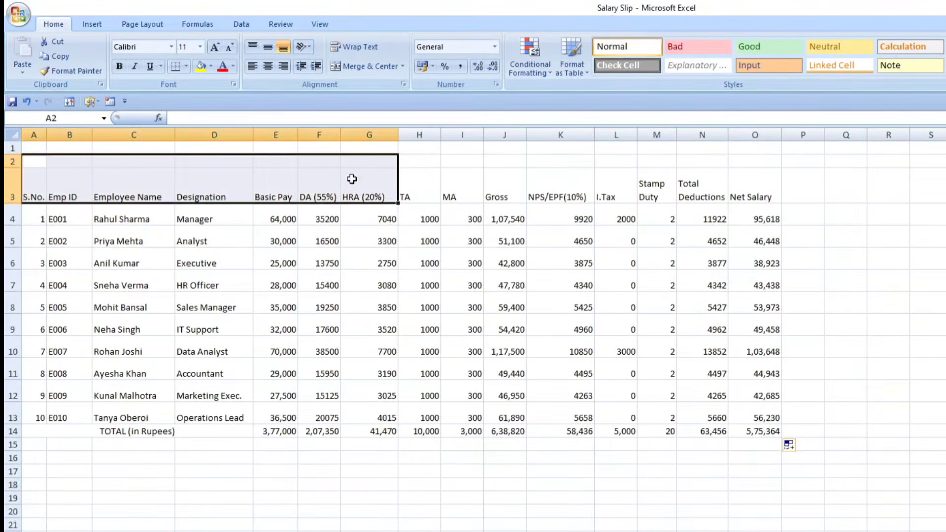
click(323, 183)
drag(42, 185, 735, 428)
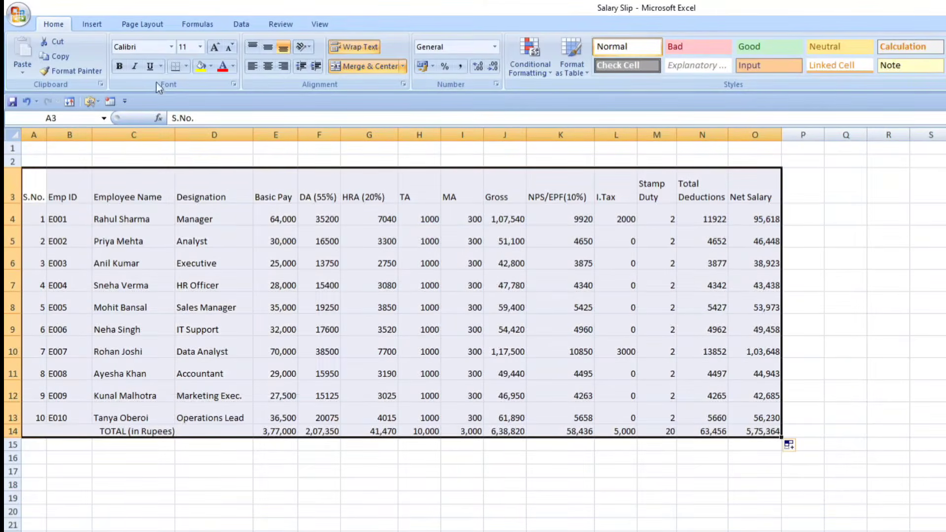
click(186, 66)
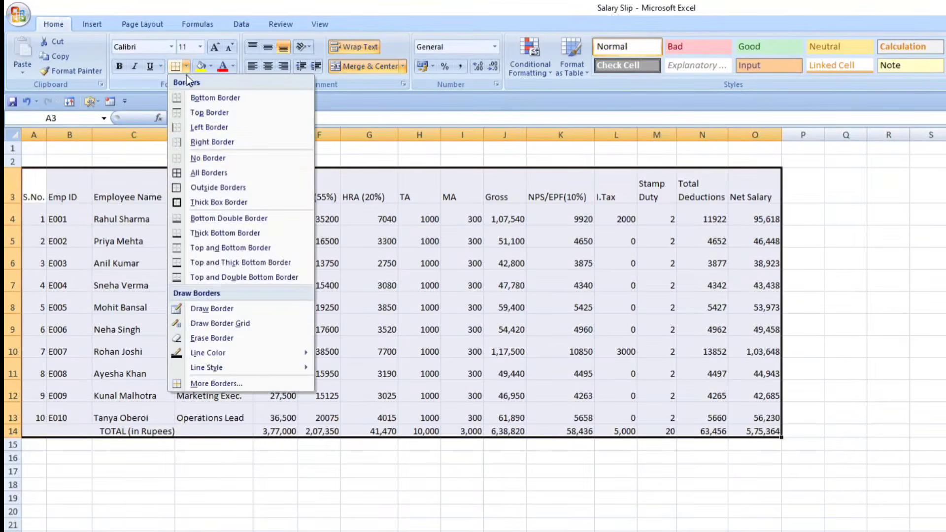
click(192, 174)
click(216, 47)
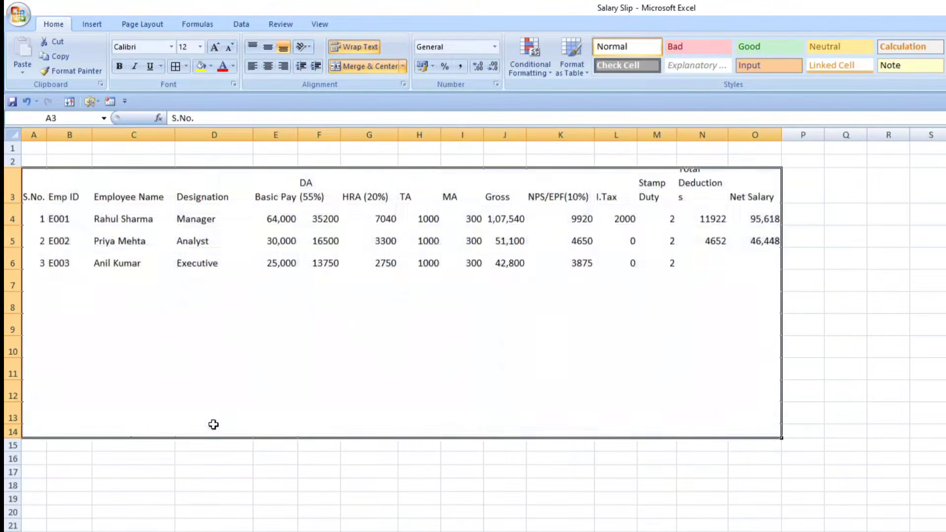
click(107, 431)
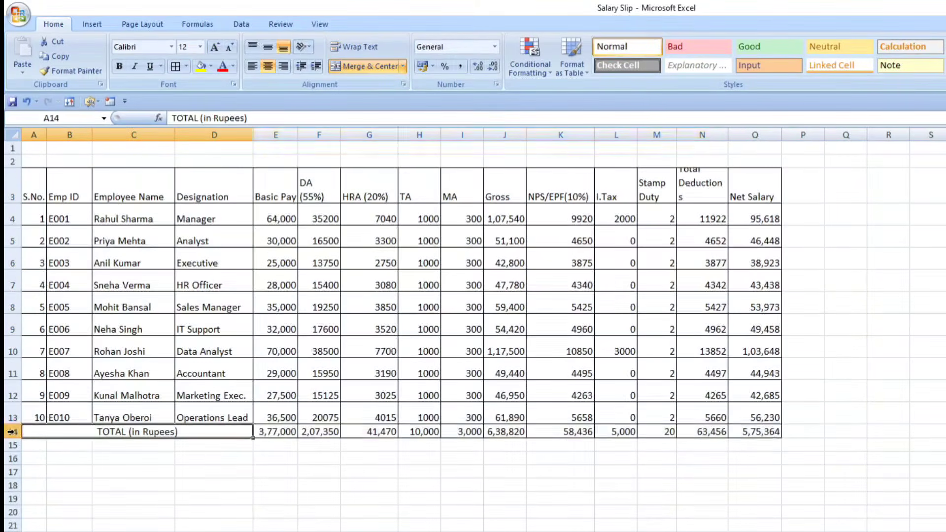
Increase the height of row 14 and make the totals row A14:O14 bold
click(11, 432)
drag(15, 439, 20, 452)
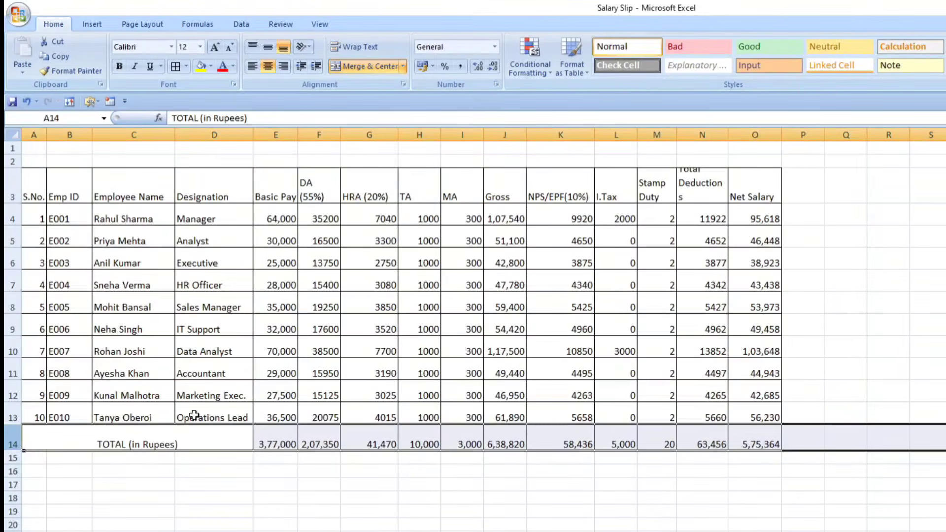
click(199, 388)
drag(29, 446, 749, 445)
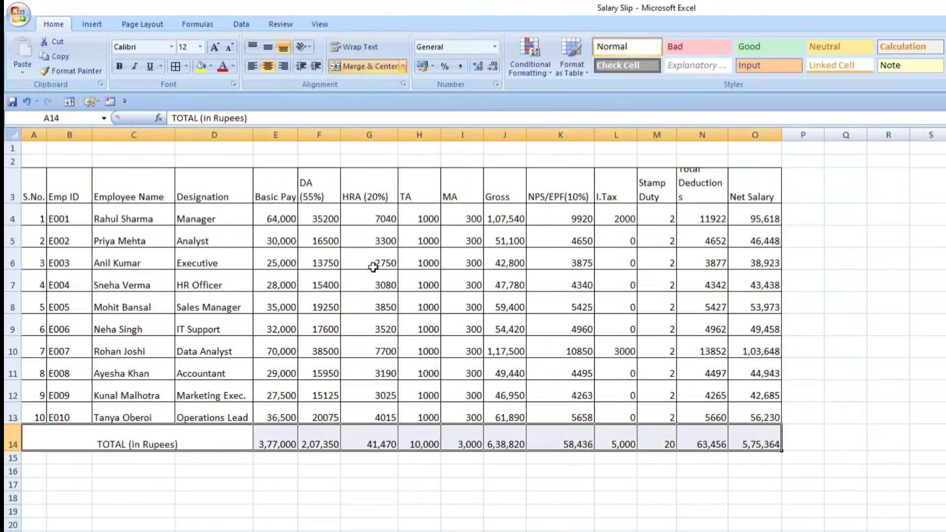
click(119, 66)
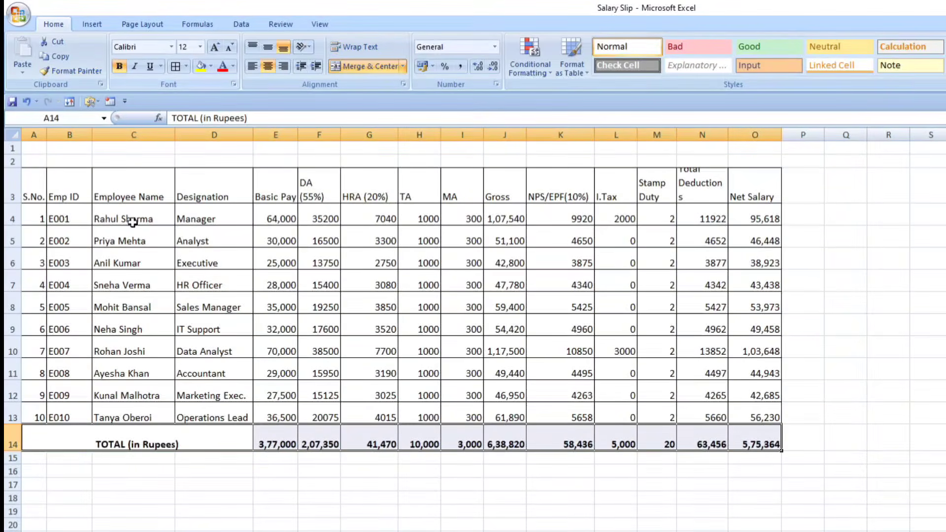
Make the header row A3:O3 bold and widen column N so the Total Deductions heading fits
drag(38, 188, 747, 188)
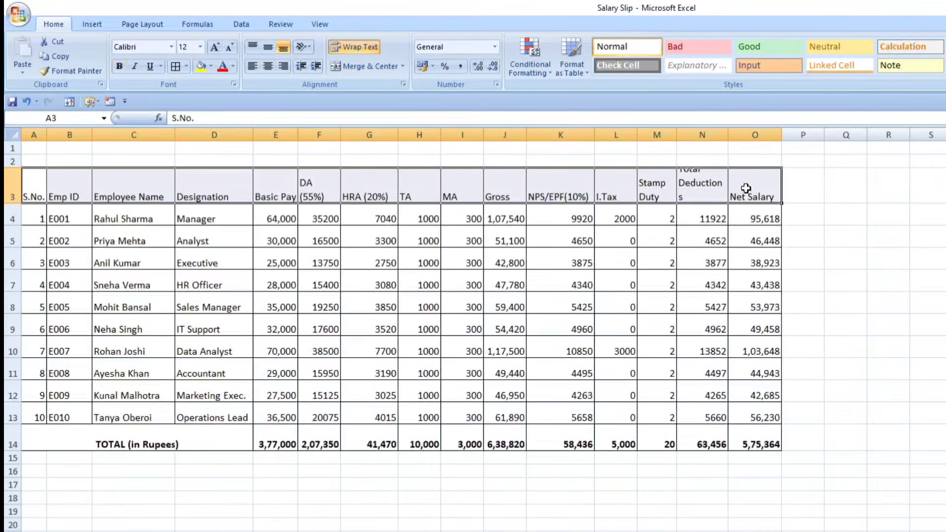
click(120, 67)
drag(728, 136, 735, 138)
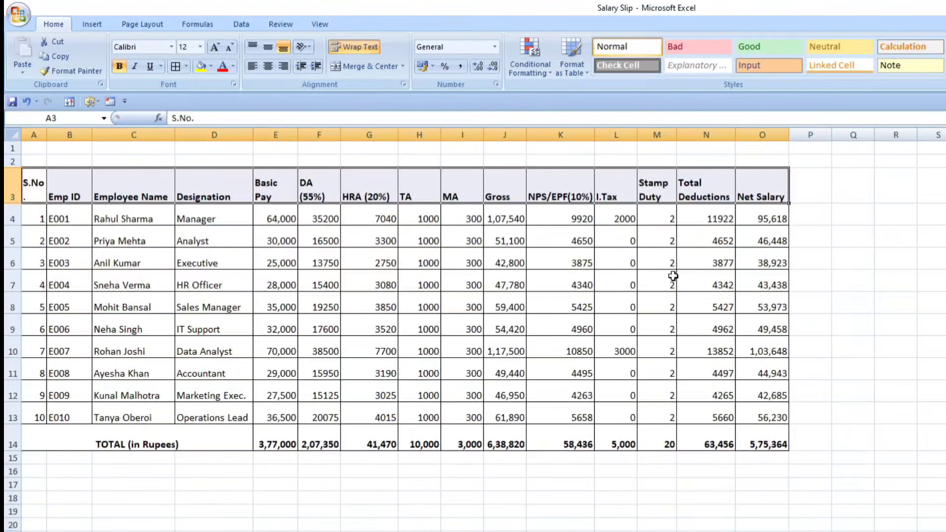
Make the Net Salary values O4:O13 and the Gross values J4:J13 bold
drag(758, 215, 759, 416)
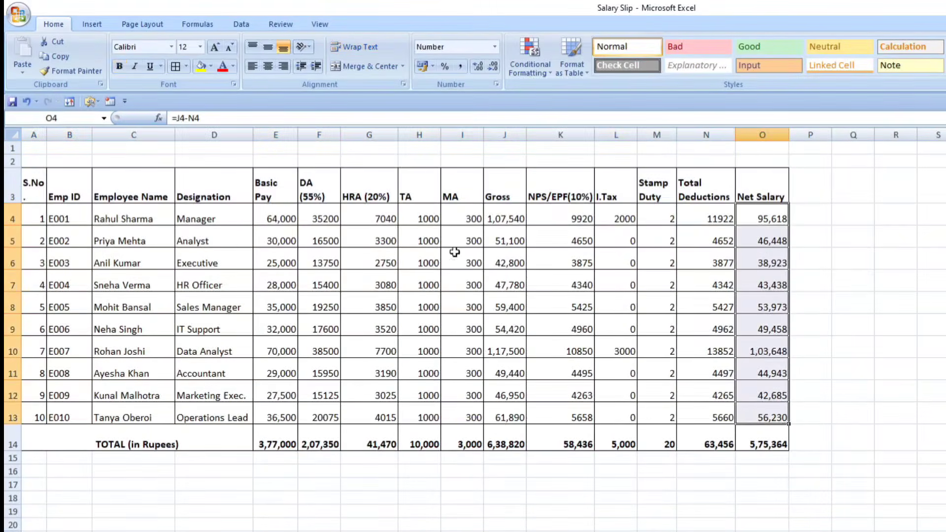
click(119, 67)
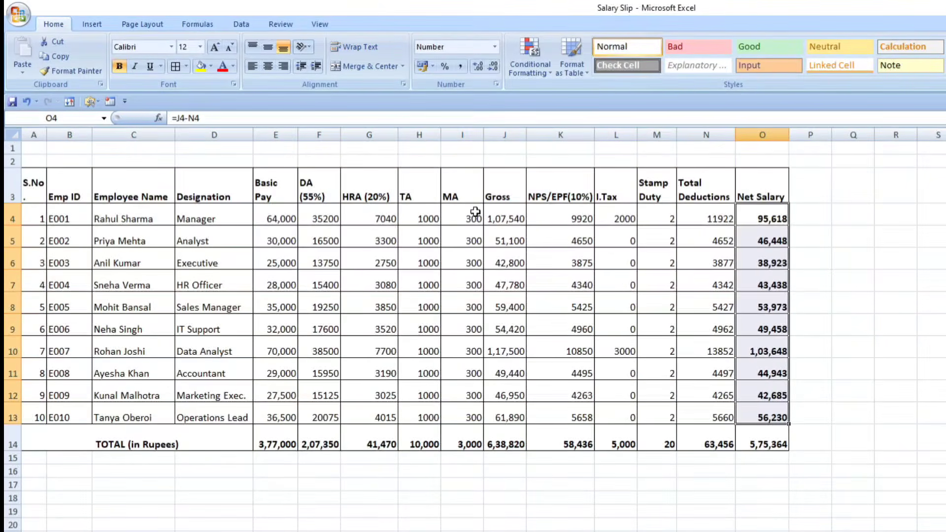
drag(498, 215, 503, 417)
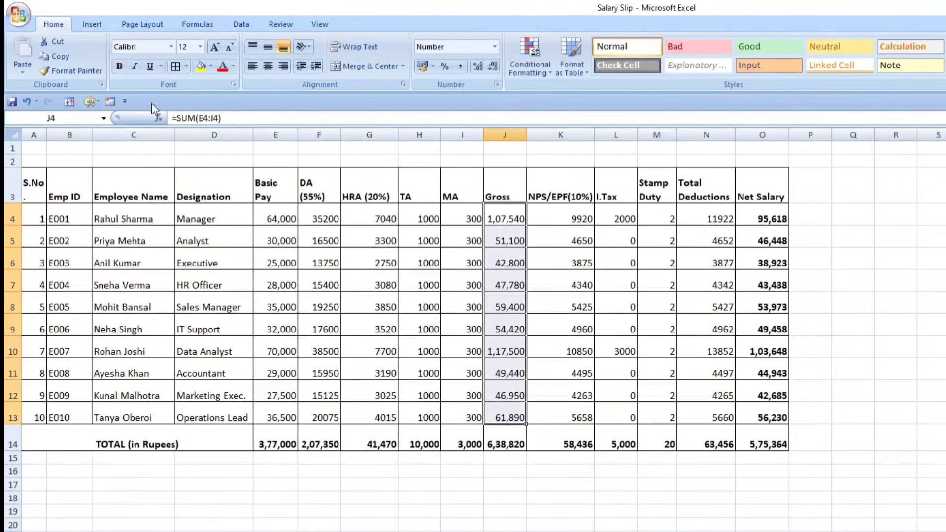
click(118, 67)
click(367, 369)
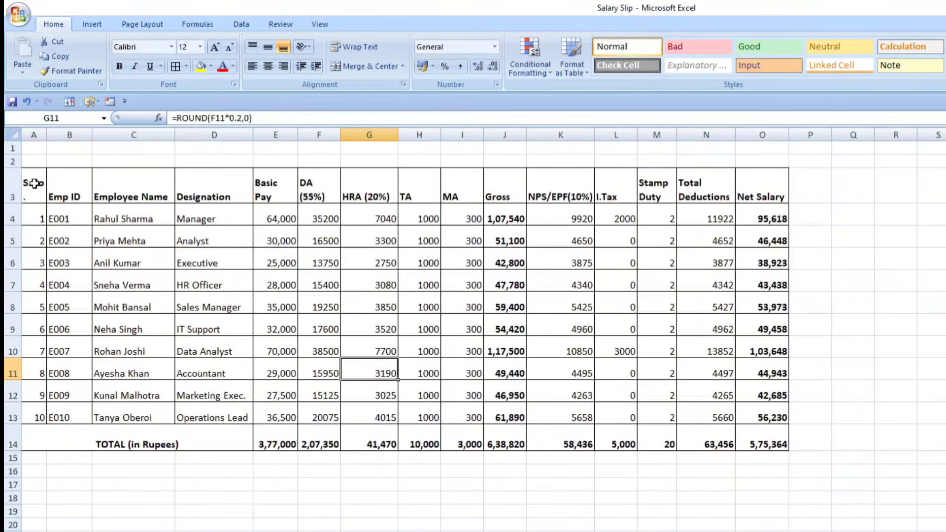
Widen column A so the S.No. heading fits on one line and fill the header row A3:O3 with yellow
drag(47, 136, 51, 137)
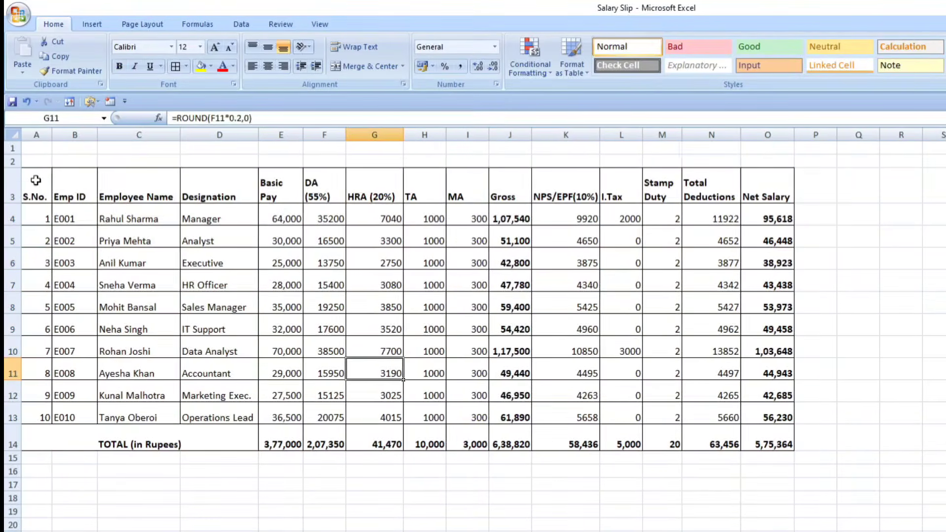
drag(36, 180, 751, 196)
click(200, 66)
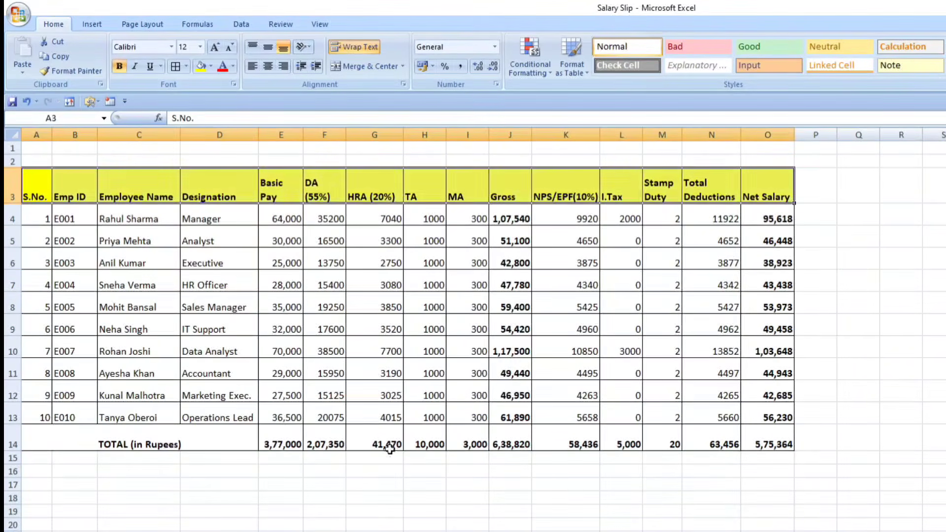
Fill the totals row A14:O14 and the Net Salary cells O4:O13 with light grey
click(367, 455)
drag(58, 435, 777, 442)
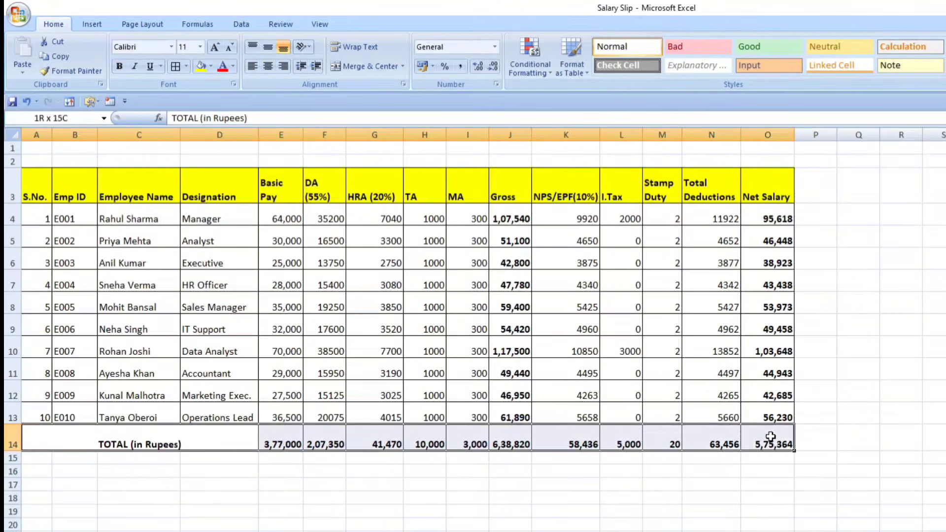
click(211, 66)
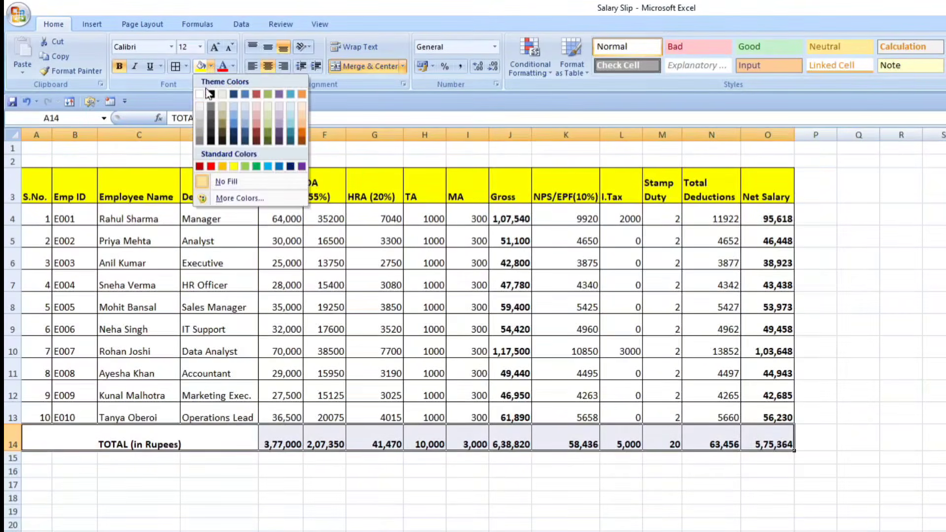
click(201, 119)
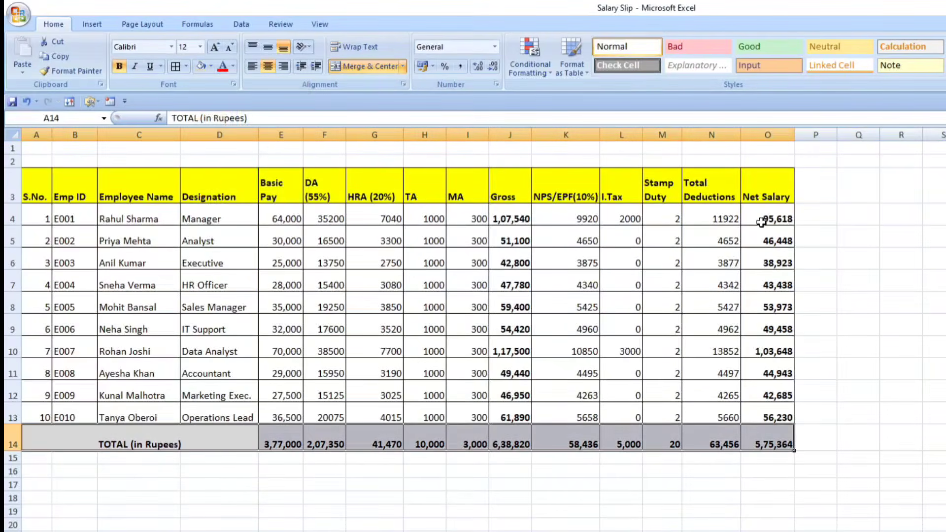
drag(761, 221, 766, 419)
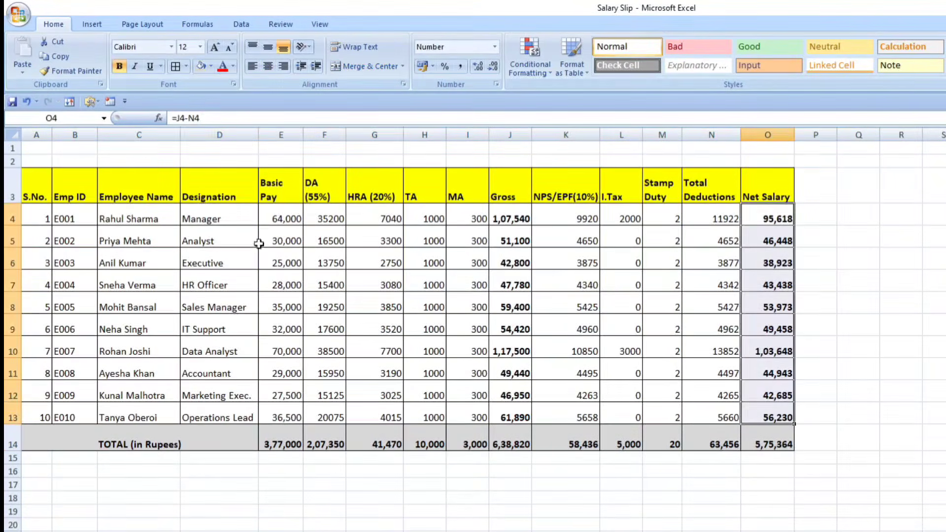
click(201, 65)
click(387, 524)
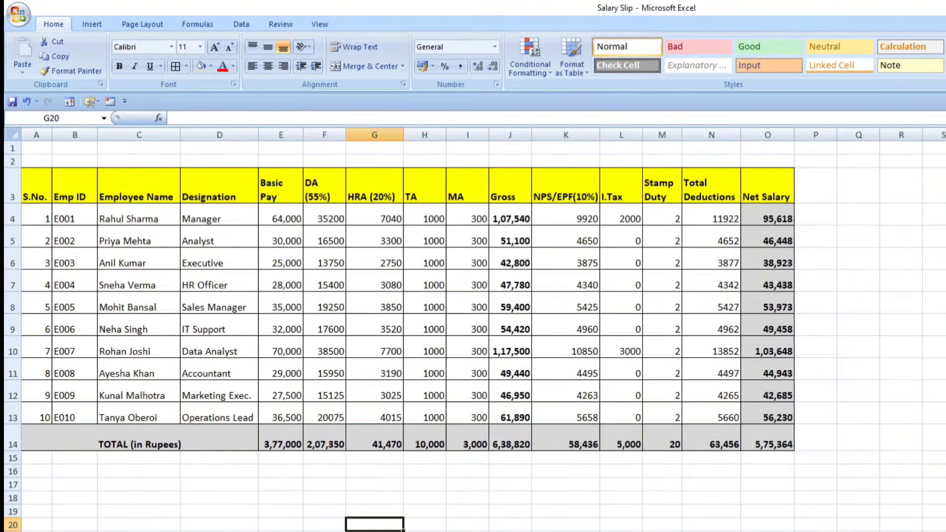
Merge and center A2:O2 above the table and enter the title SALARY FOR THE MONTH OF JUNE-2025
click(621, 531)
drag(44, 159, 780, 161)
click(365, 66)
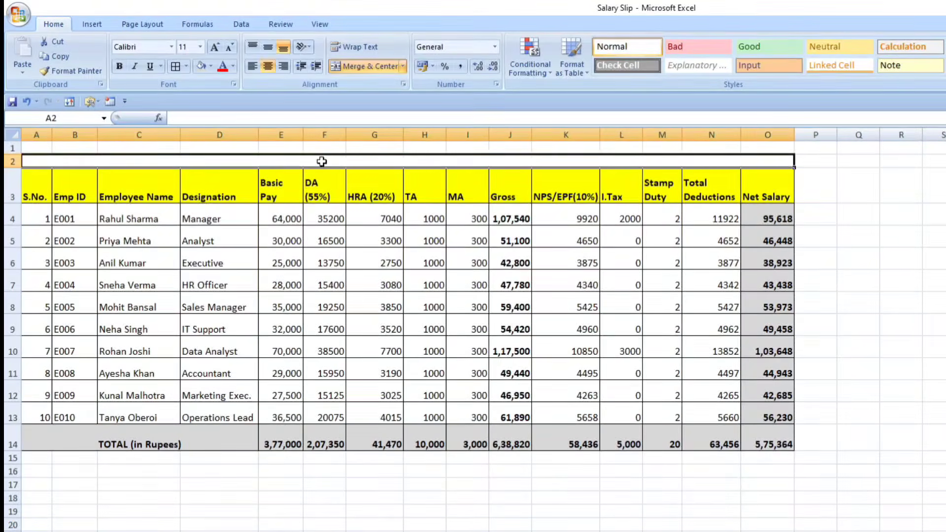
double_click(322, 161)
text(SA)
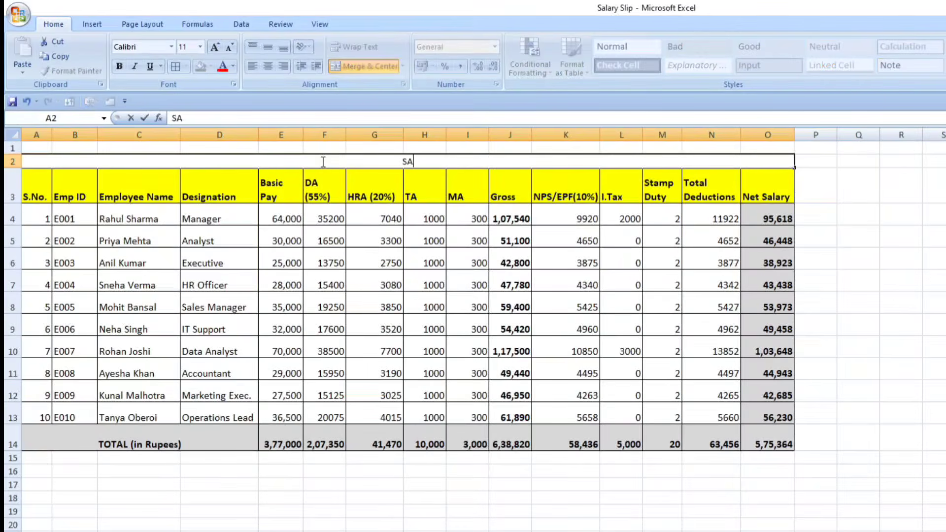
text(LARY FOR)
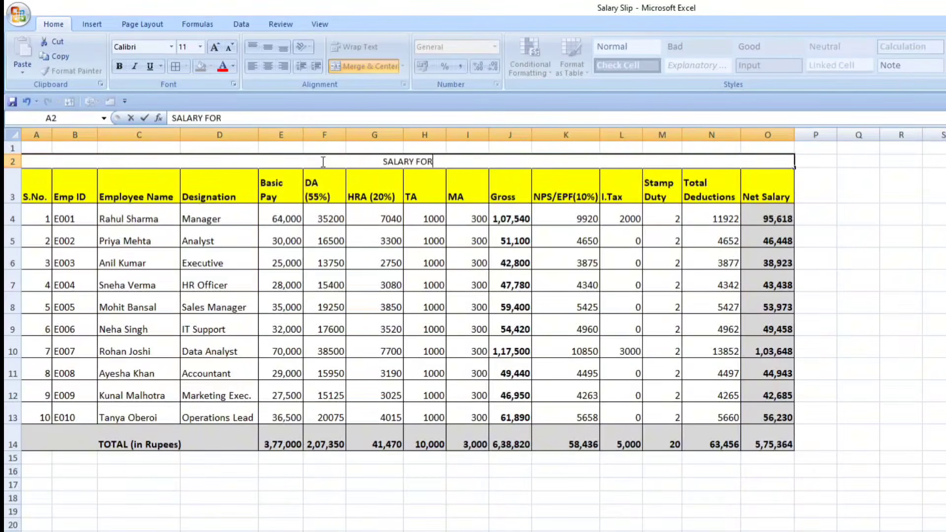
text( THE MON)
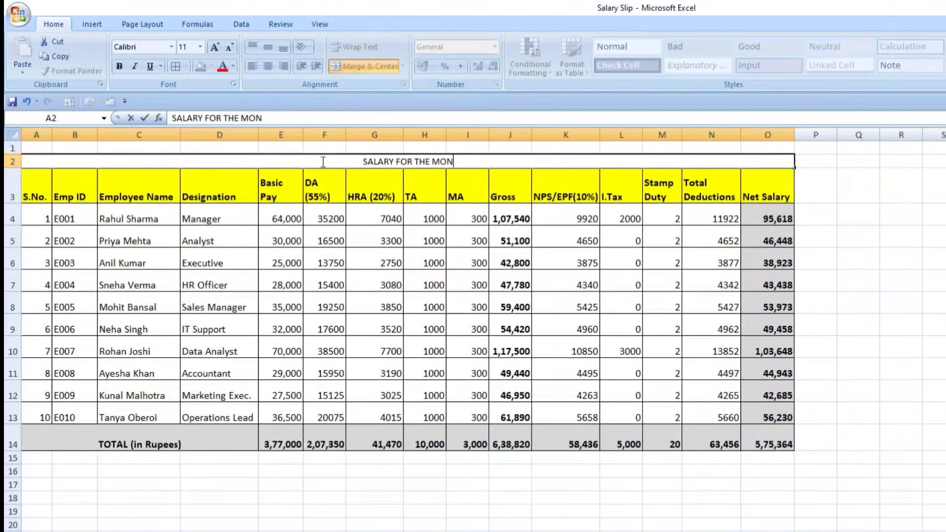
text(TH OF JUN)
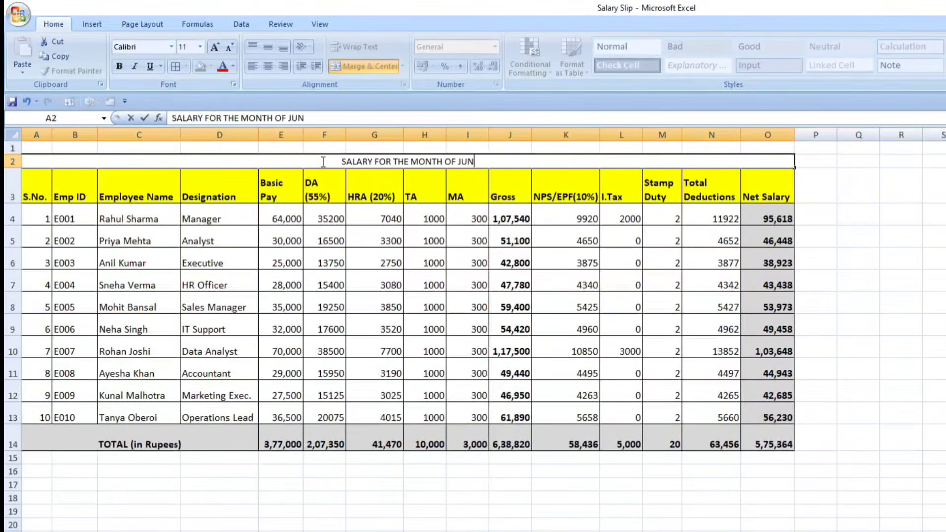
text(E-2025)
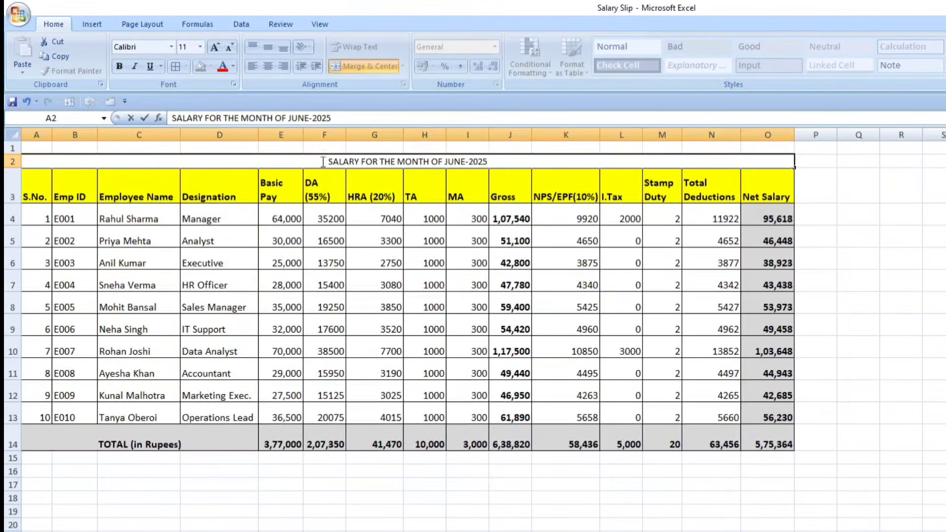
click(346, 211)
Increase the font size of the title in row 2 to 24 and make it bold
click(336, 160)
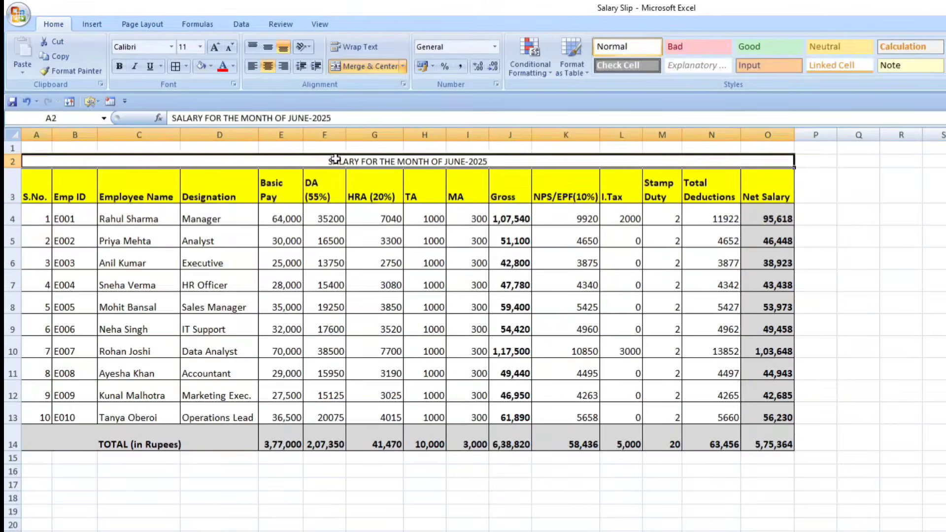
click(215, 48)
click(215, 47)
click(215, 47)
click(215, 47)
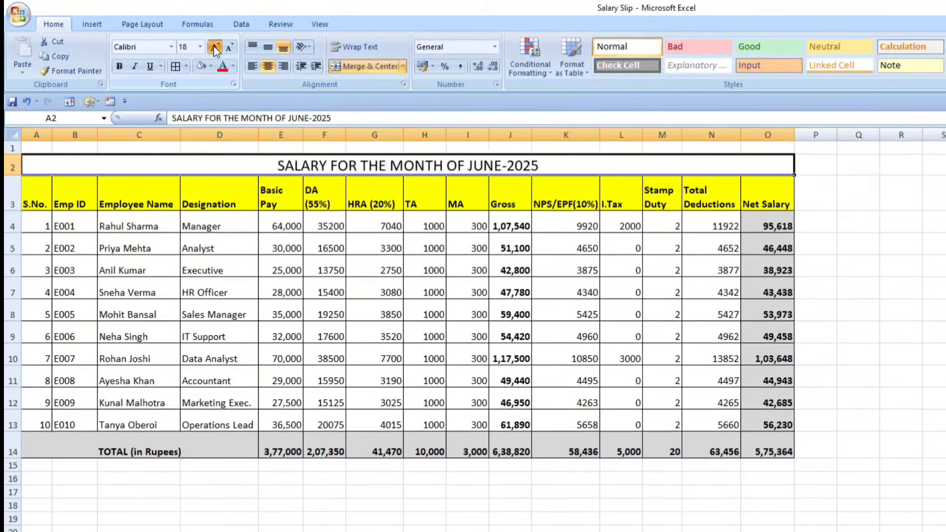
click(215, 47)
click(215, 47)
click(215, 47)
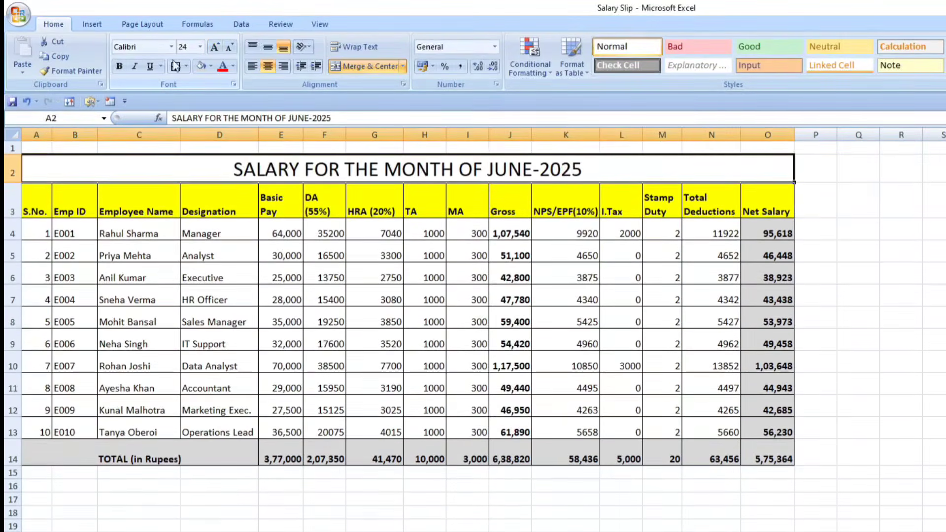
click(119, 66)
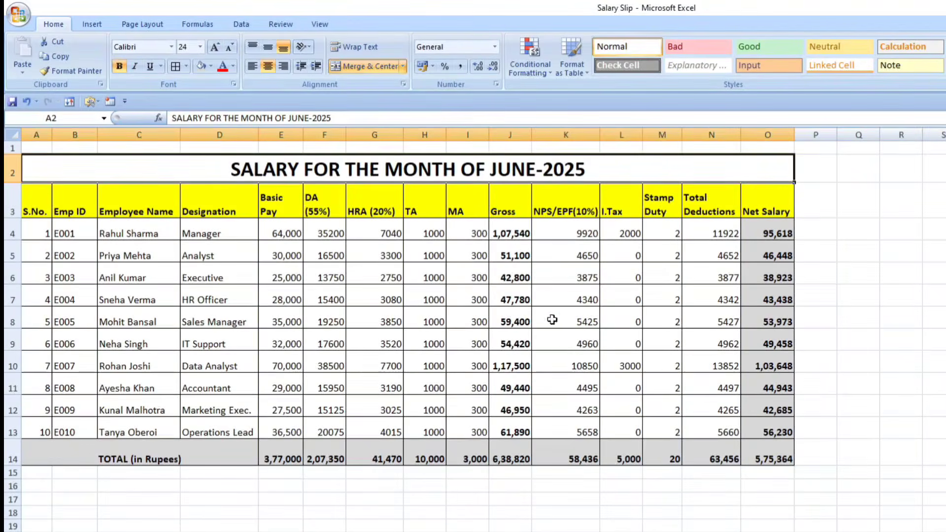
click(555, 526)
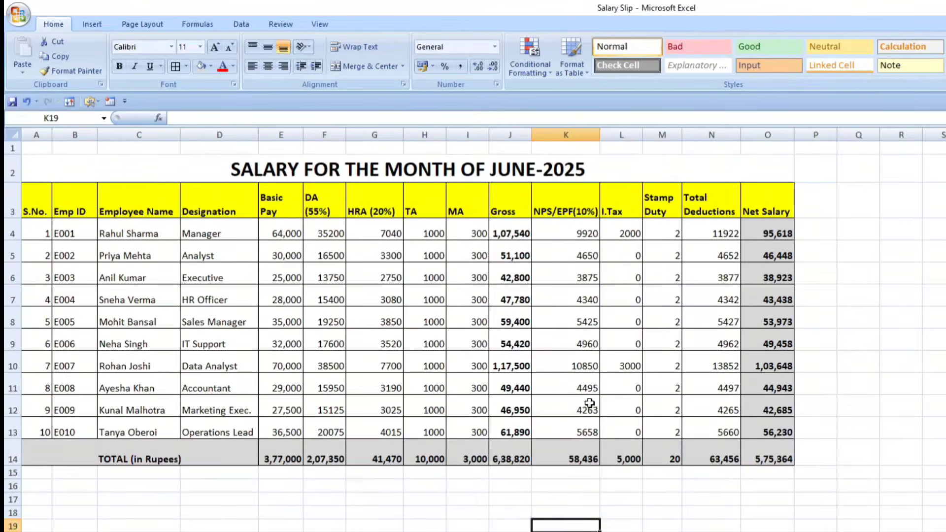
click(492, 521)
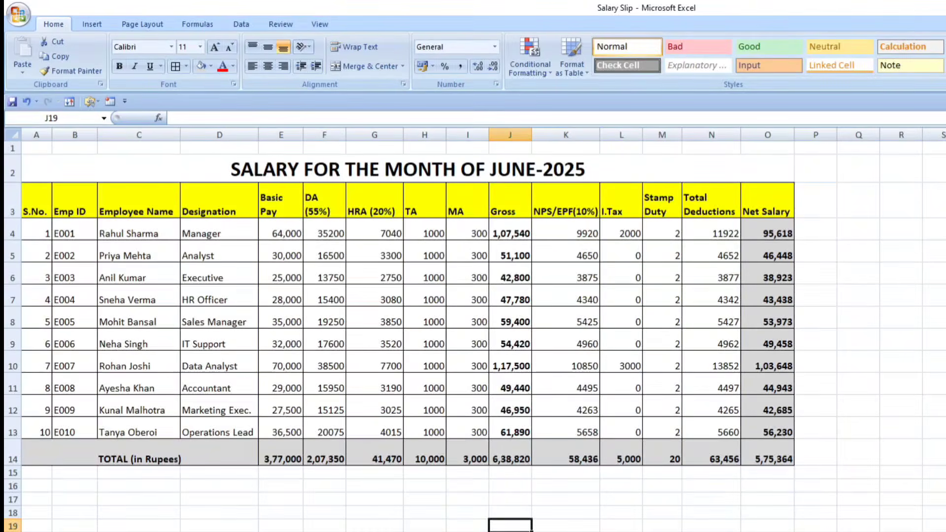
click(425, 531)
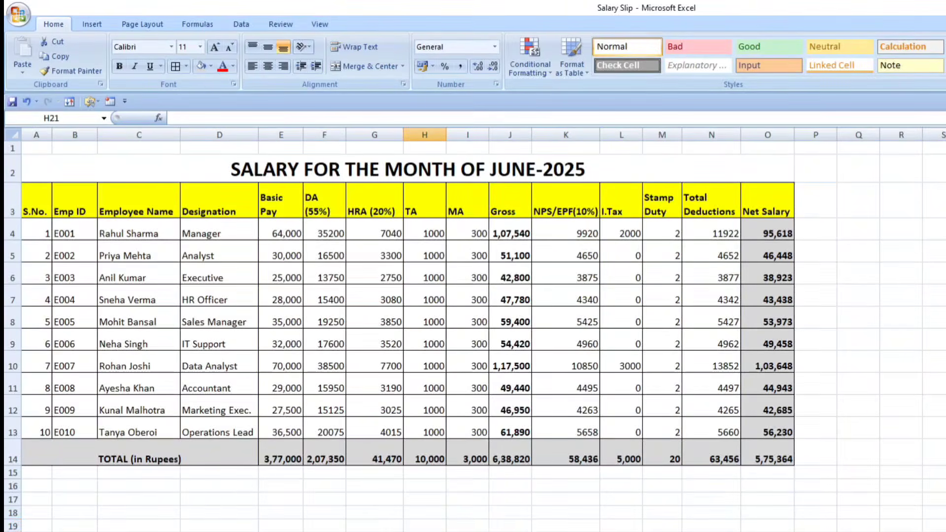